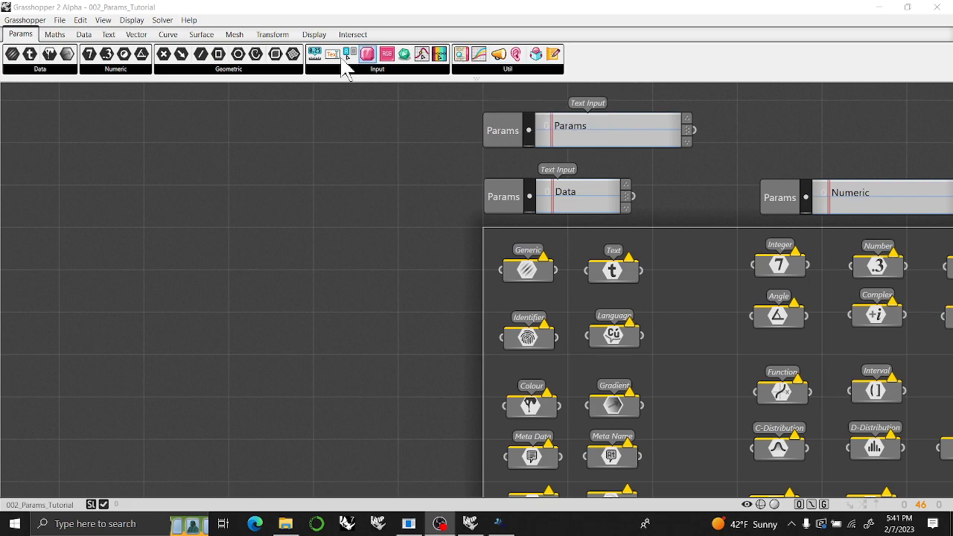
Place a Slider, a Panel and a Text Input in the empty canvas area beside the Params group, aligned one below another.
{"action": "left_click_drag", "start_coordinate": [315, 59], "coordinate": [207, 165]}
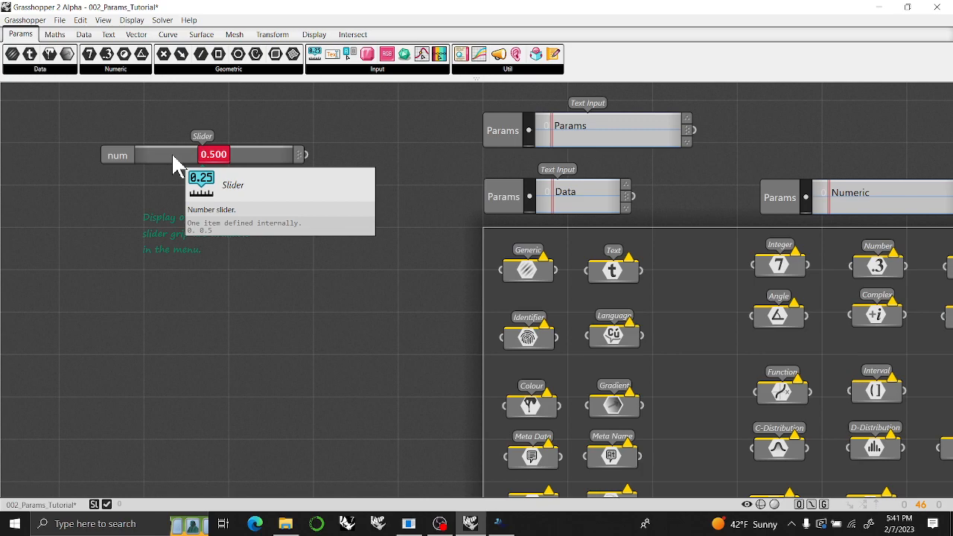
{"action": "left_click_drag", "start_coordinate": [172, 152], "coordinate": [182, 139]}
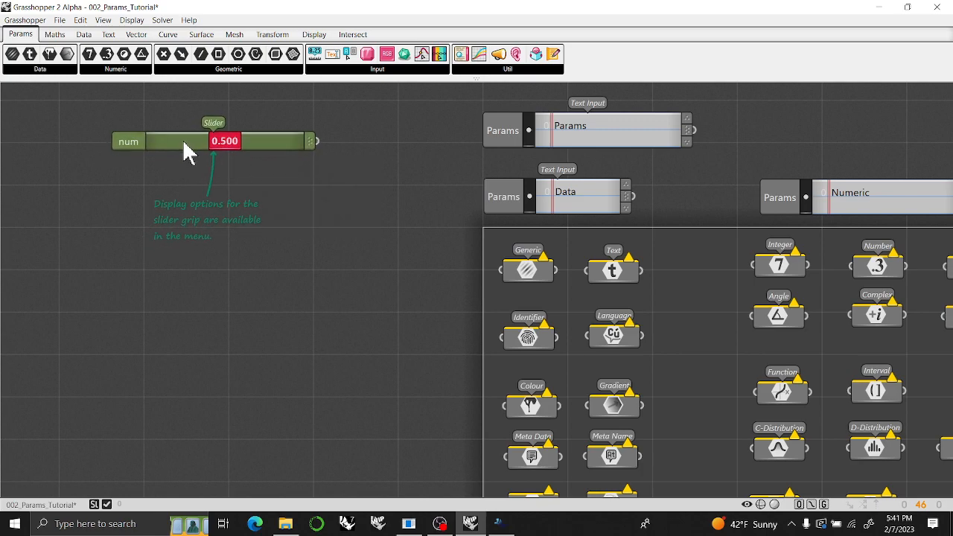
{"action": "left_click_drag", "start_coordinate": [460, 53], "coordinate": [212, 306]}
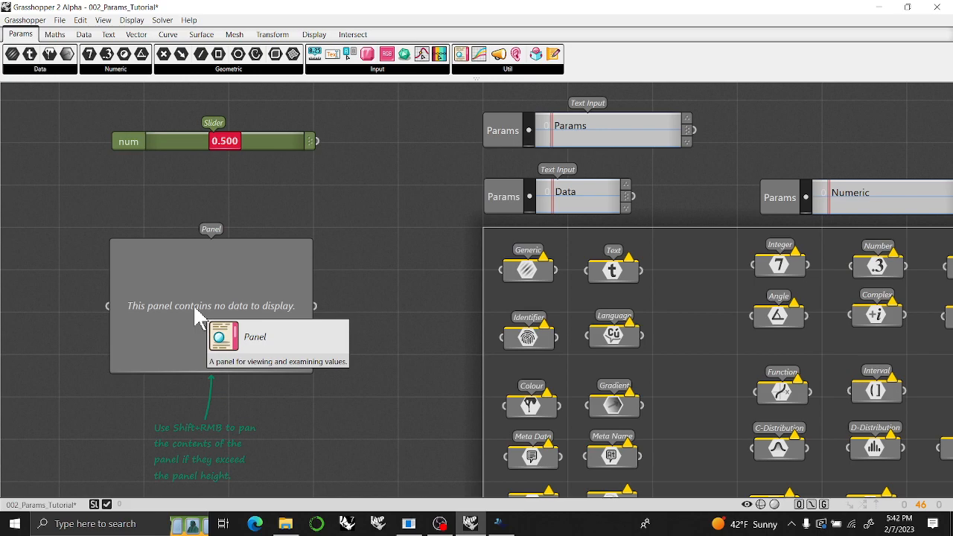
{"action": "left_click_drag", "start_coordinate": [195, 308], "coordinate": [201, 254]}
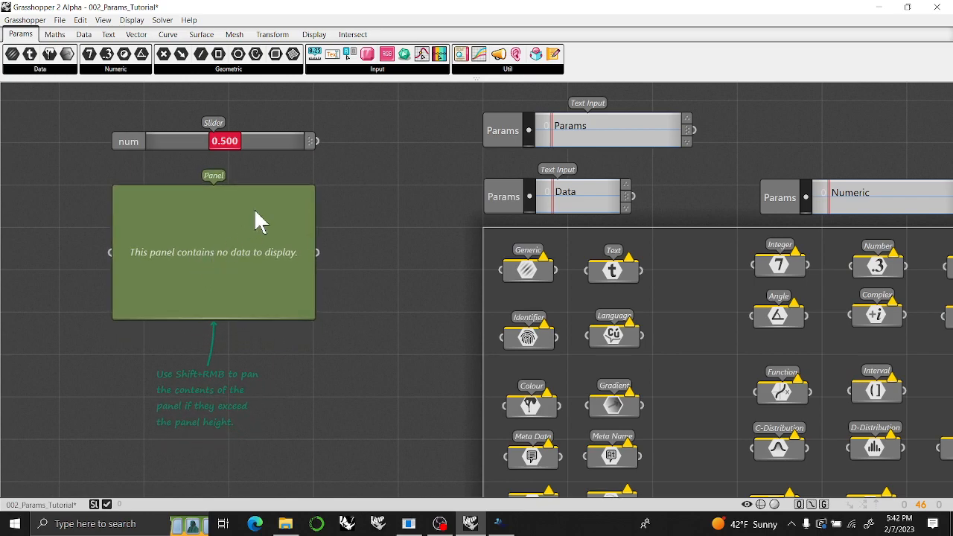
{"action": "left_click_drag", "start_coordinate": [335, 61], "coordinate": [224, 387]}
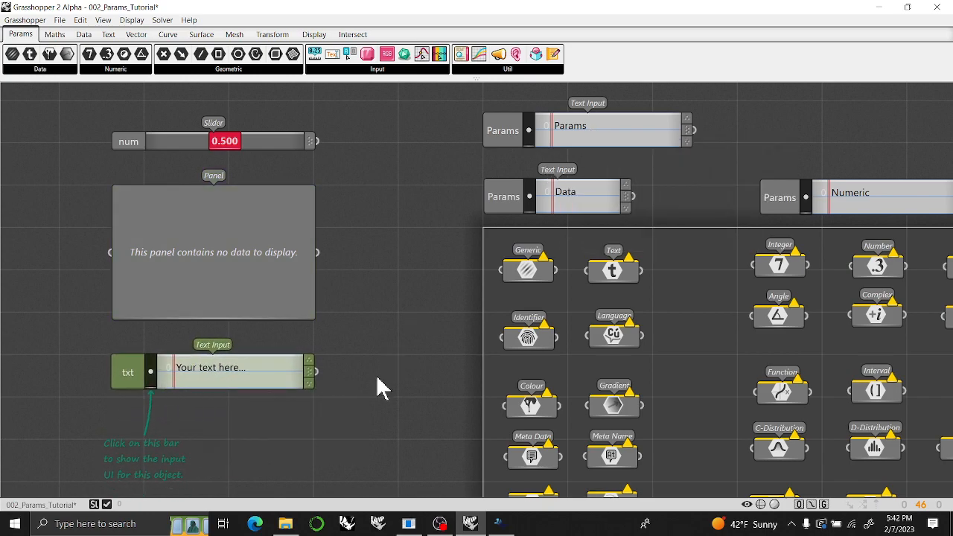
Delete the Slider, Panel and Text Input from the canvas.
{"action": "left_click_drag", "start_coordinate": [365, 424], "coordinate": [245, 128]}
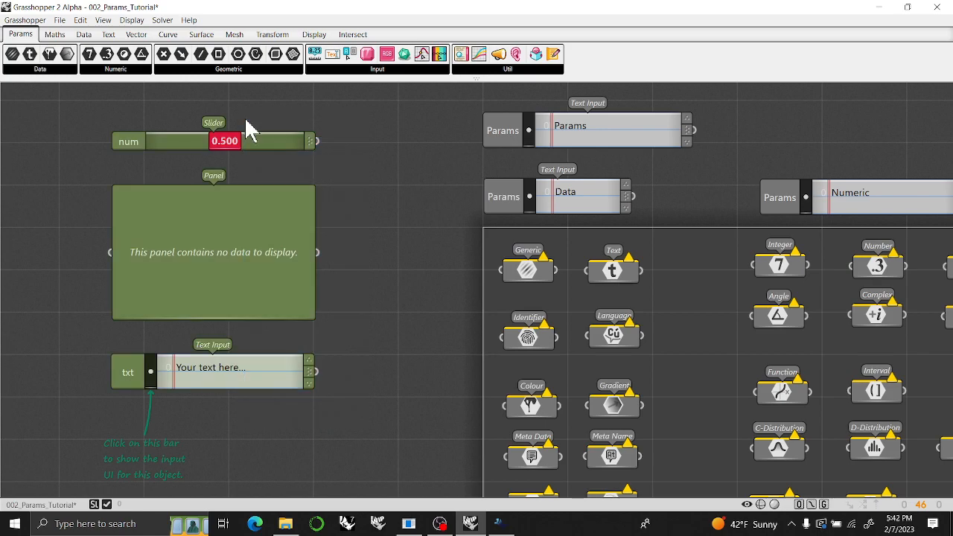
{"action": "key", "text": "Delete"}
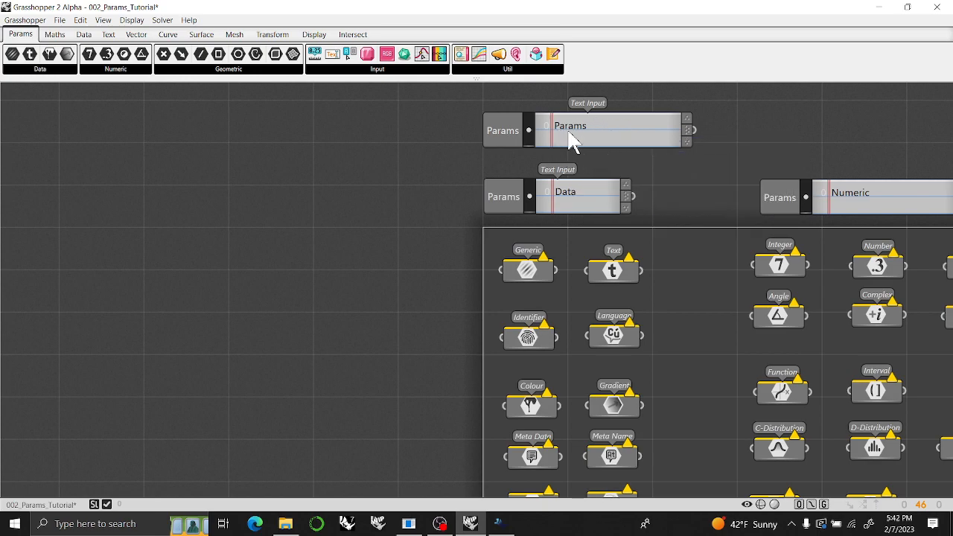
View the Params text input's object options and its text editing dialog, leaving the text as it is.
{"action": "right_click", "coordinate": [610, 123]}
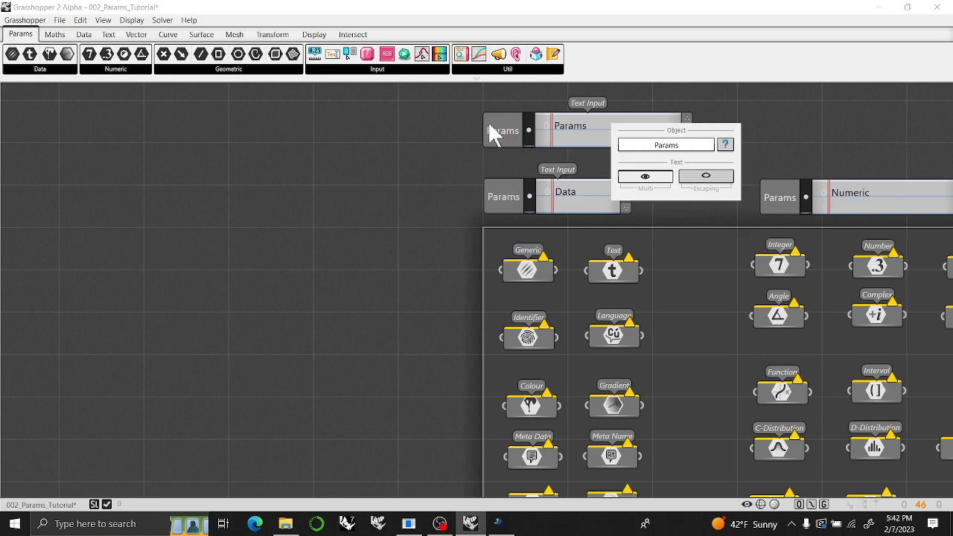
{"action": "double_click", "coordinate": [527, 136]}
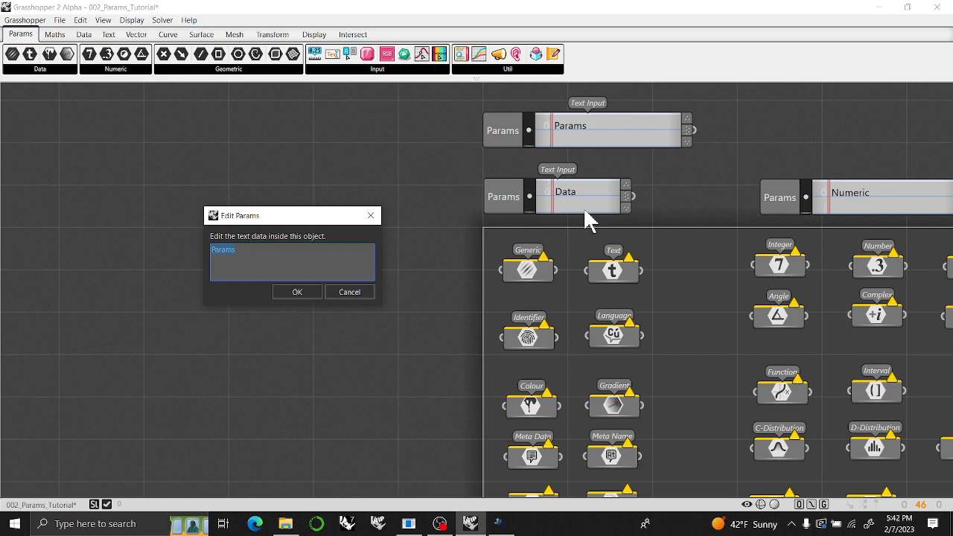
{"action": "left_click", "coordinate": [371, 216]}
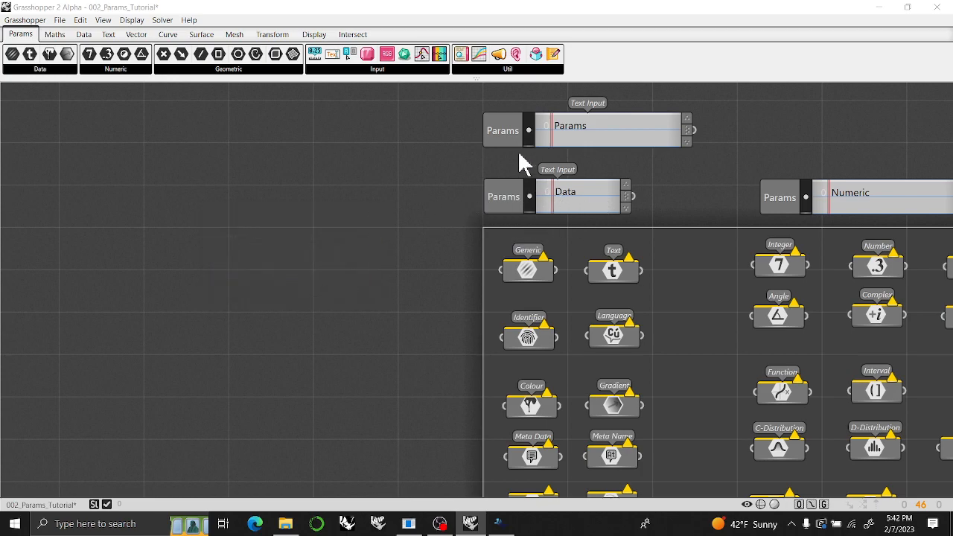
Open the Text Input documentation page from the Params object and enlarge the documentation window.
{"action": "double_click", "coordinate": [582, 143]}
{"action": "left_click", "coordinate": [695, 160]}
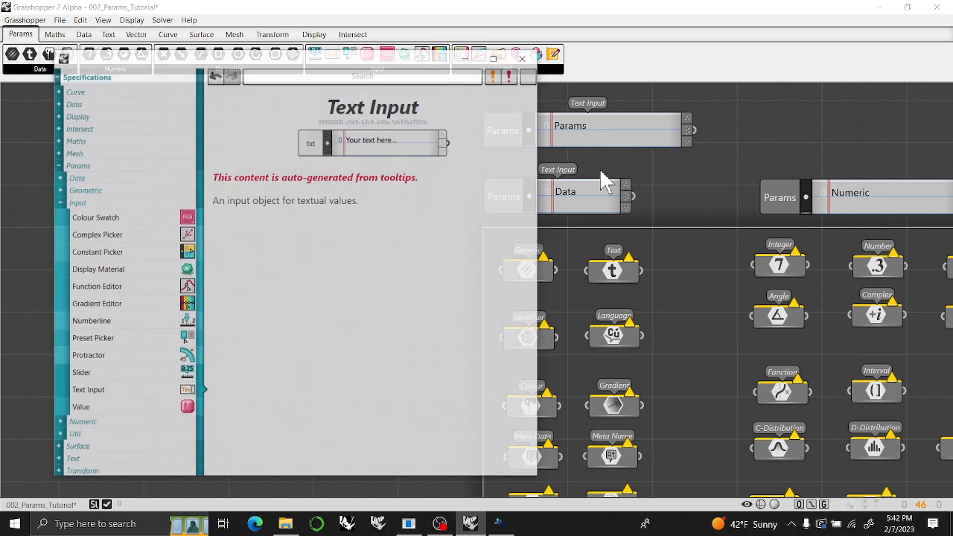
{"action": "left_click_drag", "start_coordinate": [423, 64], "coordinate": [376, 20]}
{"action": "left_click_drag", "start_coordinate": [489, 429], "coordinate": [457, 493]}
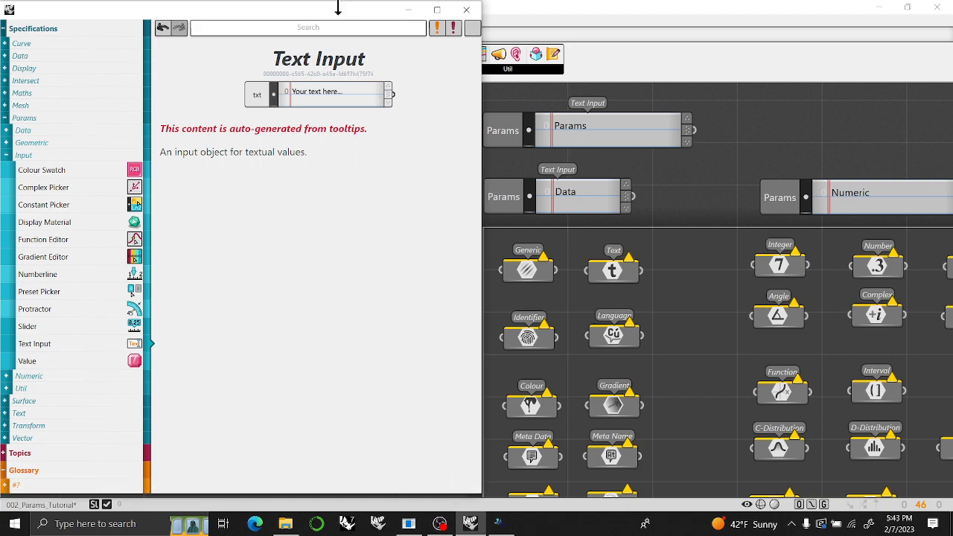
Check the available help options and close the Text Input documentation window.
{"action": "mouse_move", "coordinate": [344, 23]}
{"action": "left_mouse_down"}
{"action": "mouse_move", "coordinate": [341, 65]}
{"action": "mouse_move", "coordinate": [340, 40]}
{"action": "left_mouse_up"}
{"action": "left_click", "coordinate": [190, 23]}
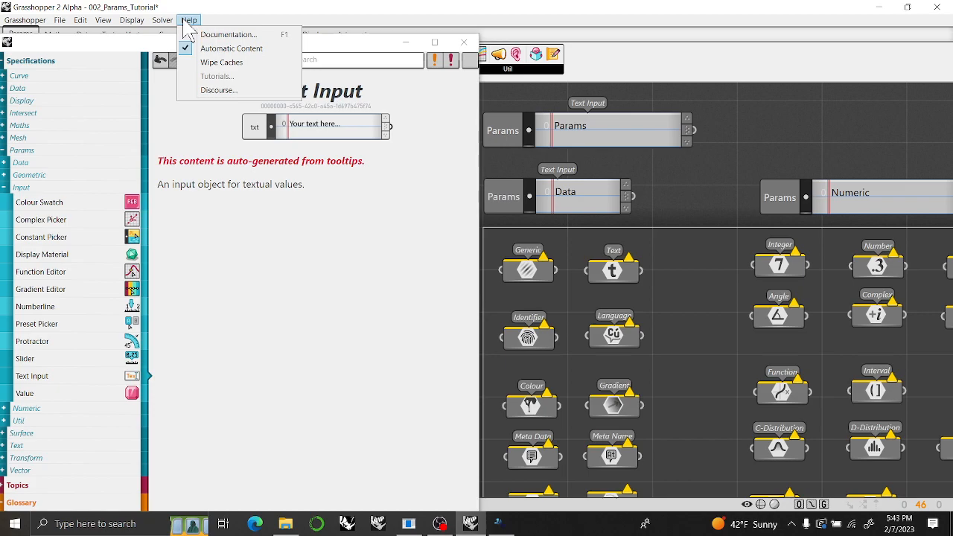
{"action": "left_click", "coordinate": [377, 19]}
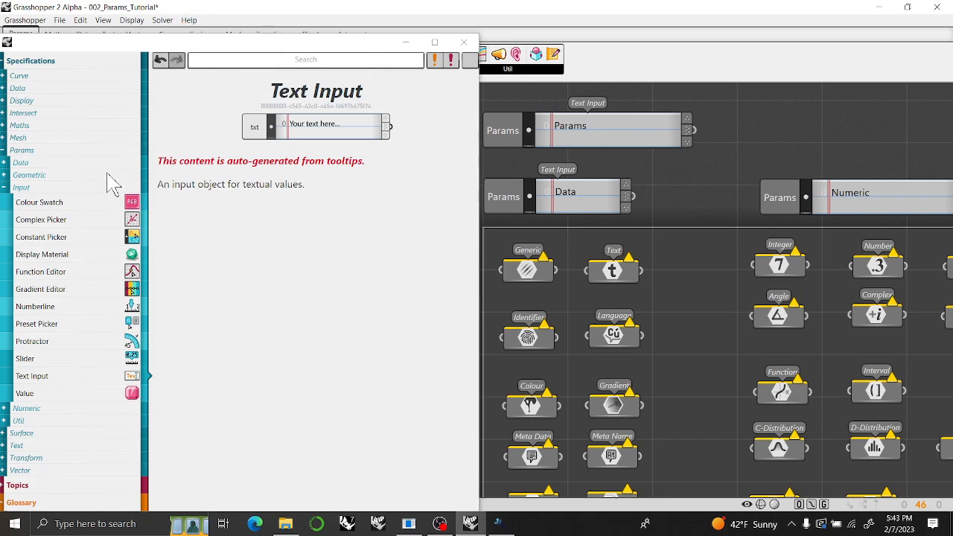
{"action": "left_click", "coordinate": [383, 42]}
{"action": "left_click_drag", "start_coordinate": [382, 42], "coordinate": [383, 10]}
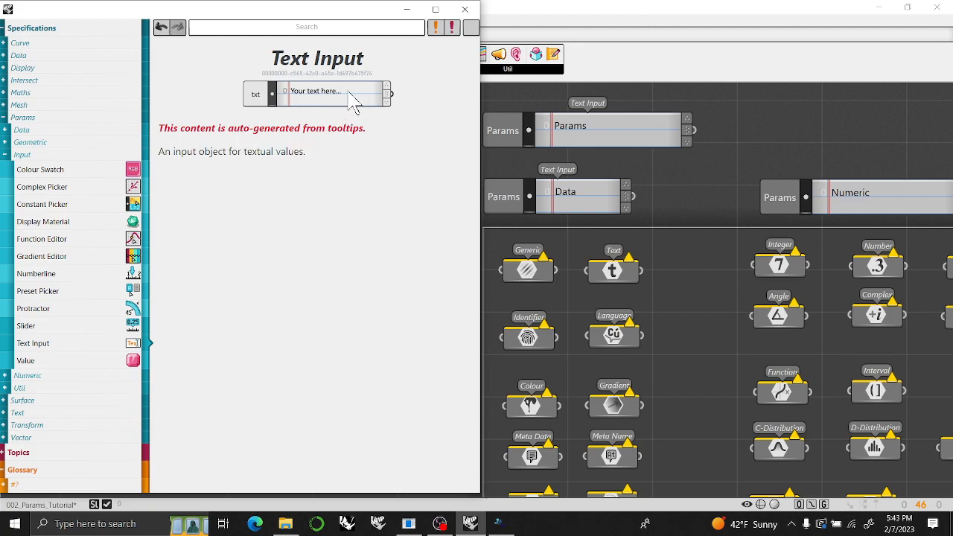
{"action": "left_click", "coordinate": [466, 12]}
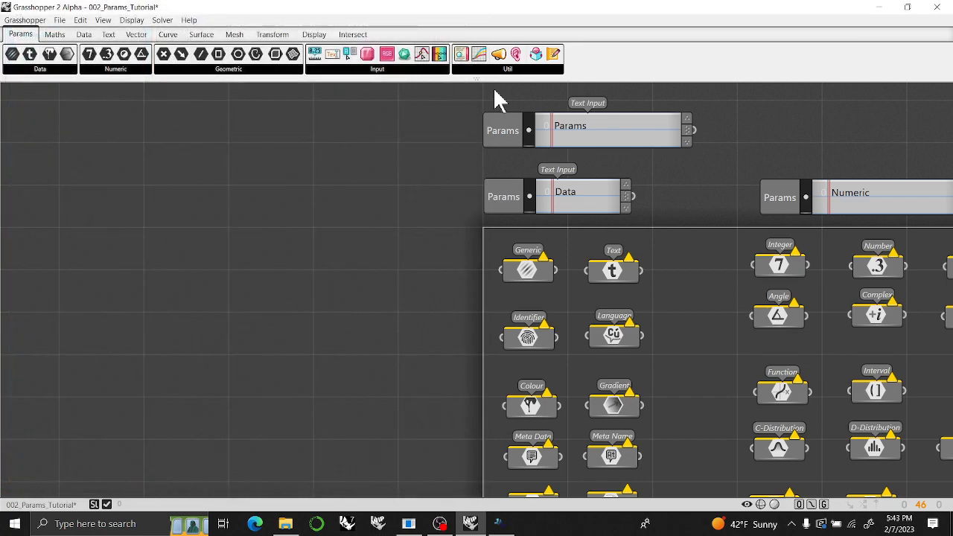
Place a Value input object in the empty canvas area beside the Params group.
{"action": "left_click", "coordinate": [408, 74]}
{"action": "left_click", "coordinate": [397, 109]}
{"action": "left_click", "coordinate": [355, 150]}
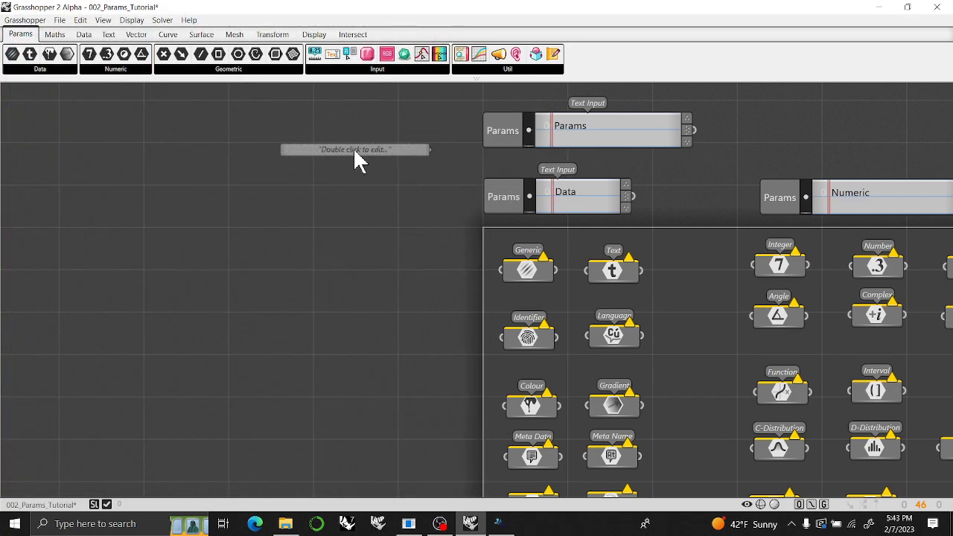
View the Value object's documentation page and delete the object from the canvas.
{"action": "right_click", "coordinate": [363, 156]}
{"action": "left_click", "coordinate": [477, 170]}
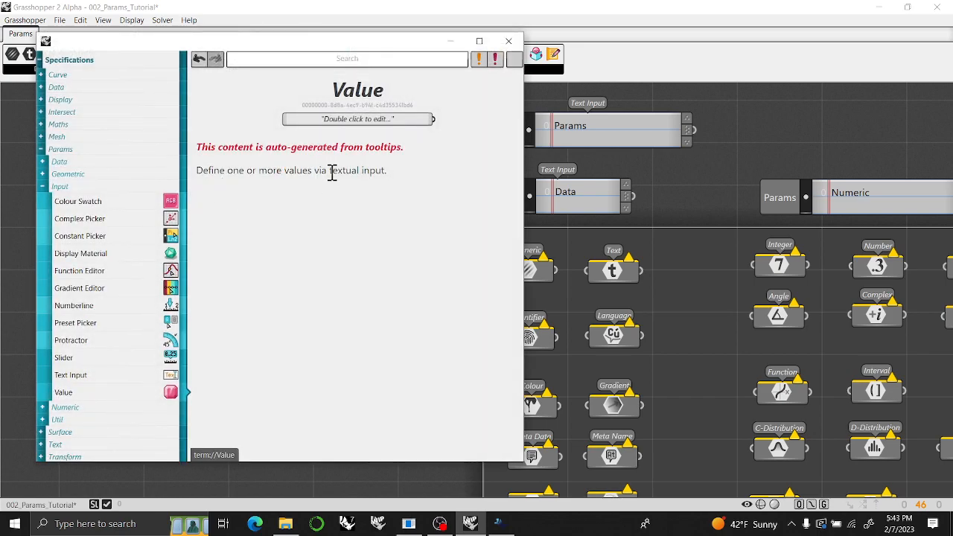
{"action": "left_click", "coordinate": [508, 41]}
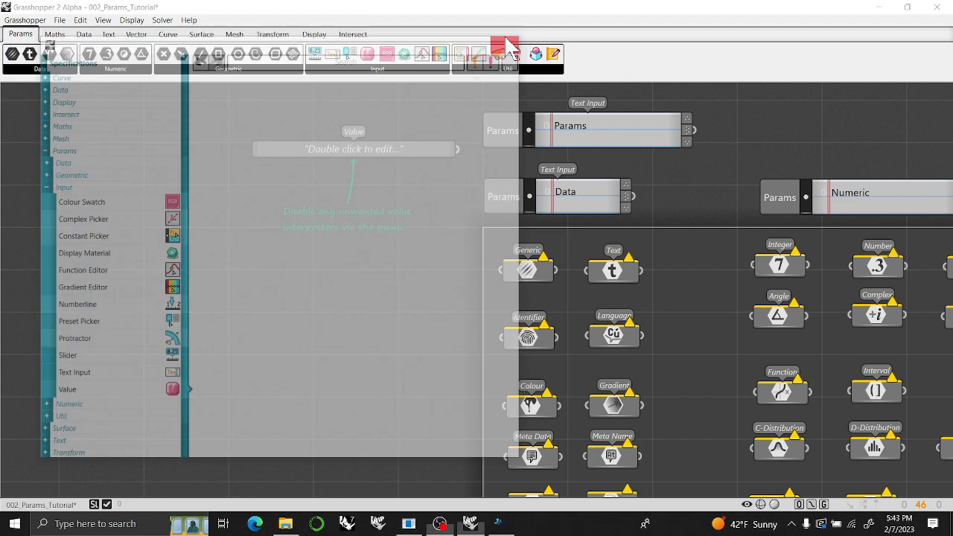
{"action": "left_click", "coordinate": [386, 146]}
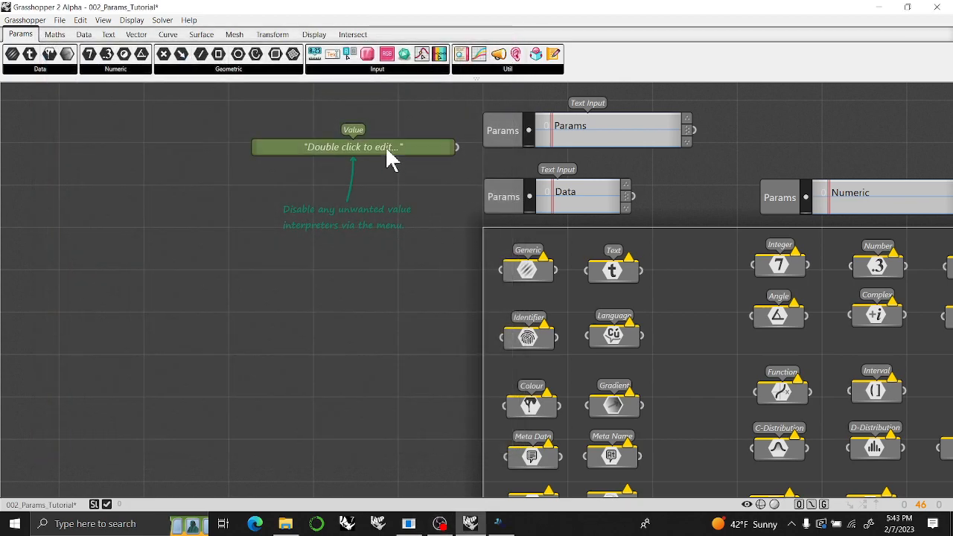
{"action": "key", "text": "Delete"}
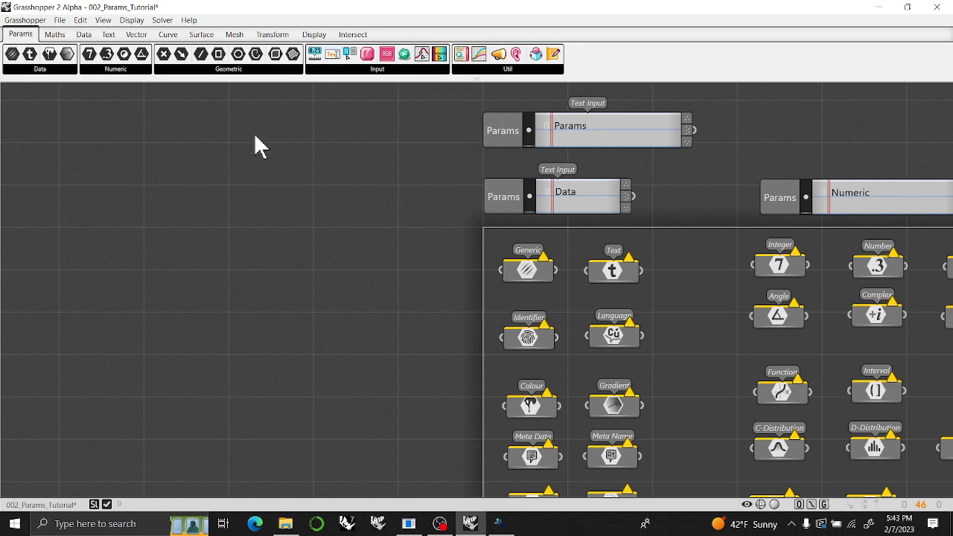
Place a Text Input in the empty canvas area and try to widen it.
{"action": "left_click_drag", "start_coordinate": [333, 58], "coordinate": [251, 187]}
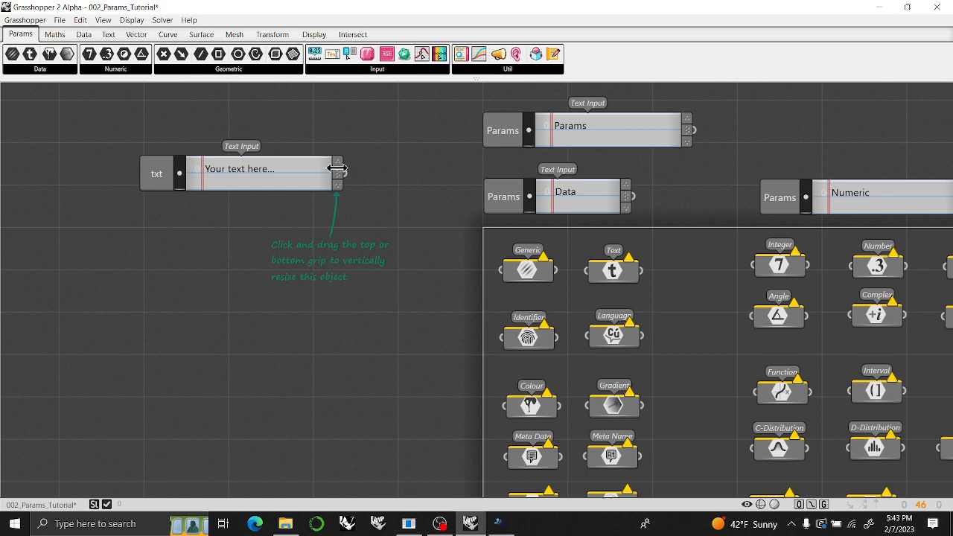
{"action": "left_click_drag", "start_coordinate": [345, 173], "coordinate": [387, 174]}
View the new Text Input's object options and delete it from the canvas.
{"action": "right_click", "coordinate": [220, 181]}
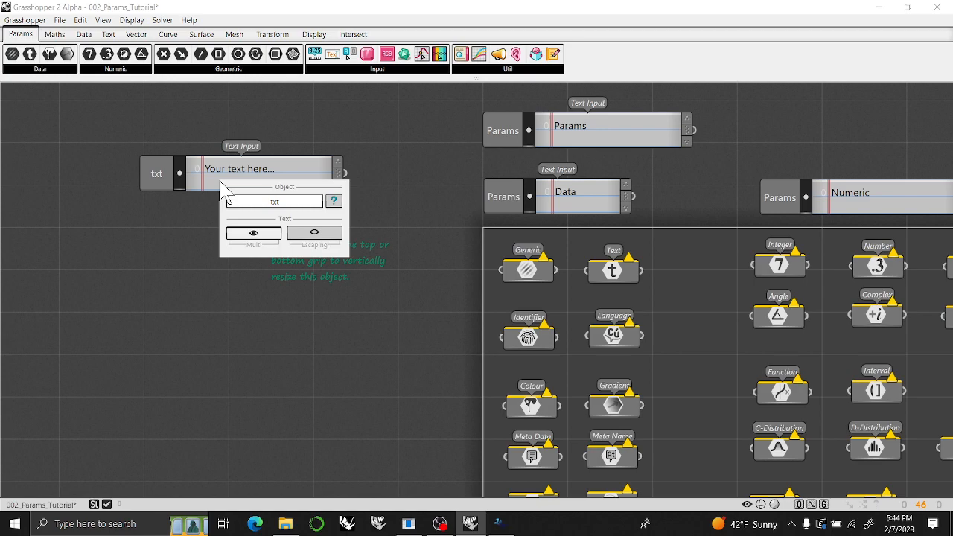
{"action": "right_click", "coordinate": [157, 183]}
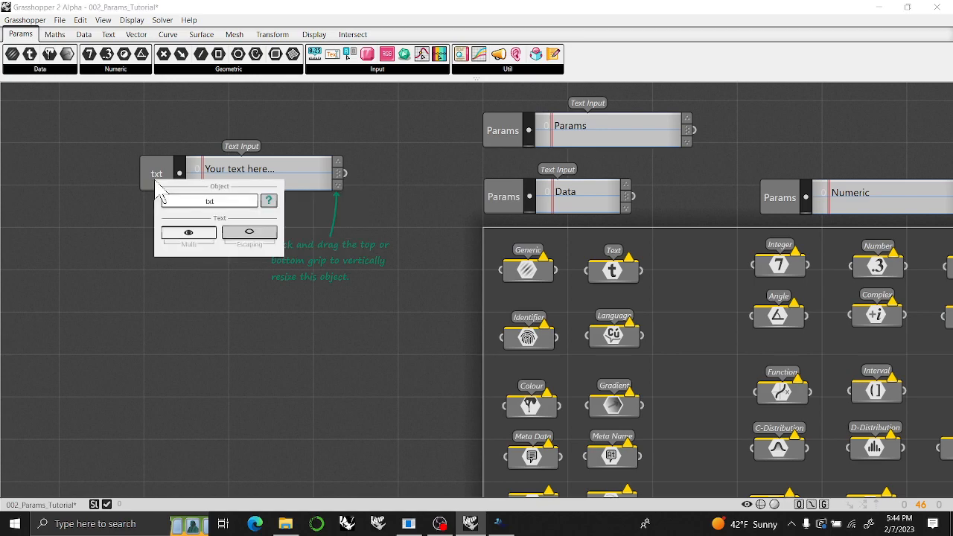
{"action": "left_click", "coordinate": [158, 181]}
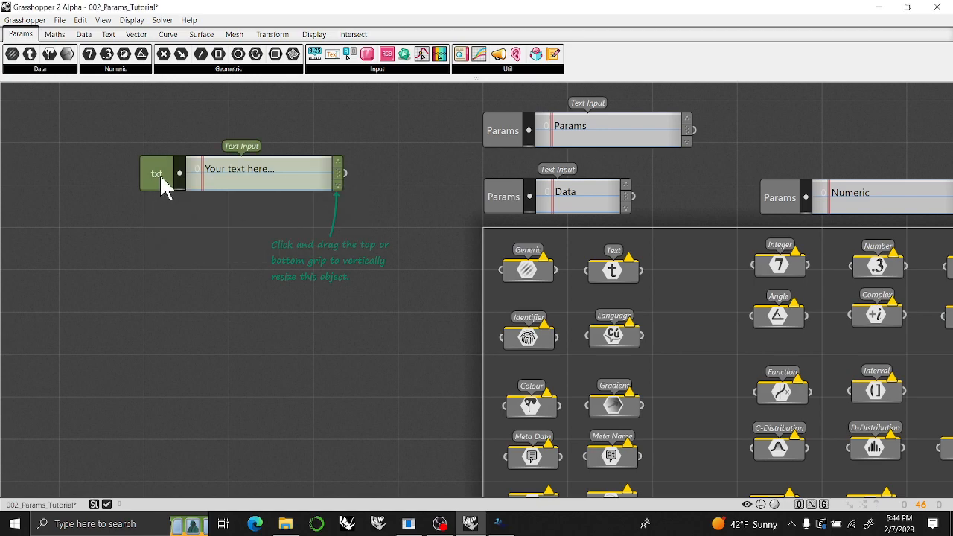
{"action": "key", "text": "Delete"}
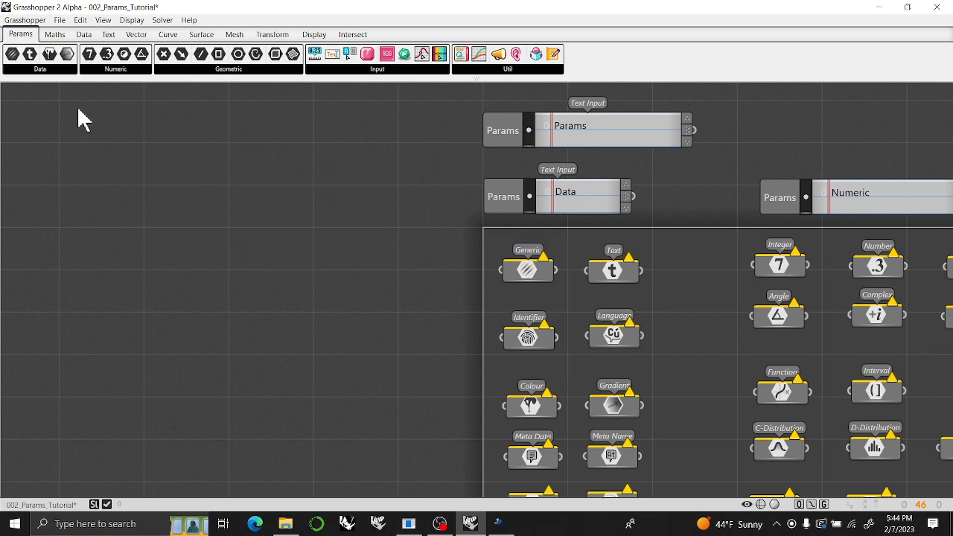
Examine the full lists of Data, Numeric and Geometric parameters.
{"action": "left_click", "coordinate": [38, 70]}
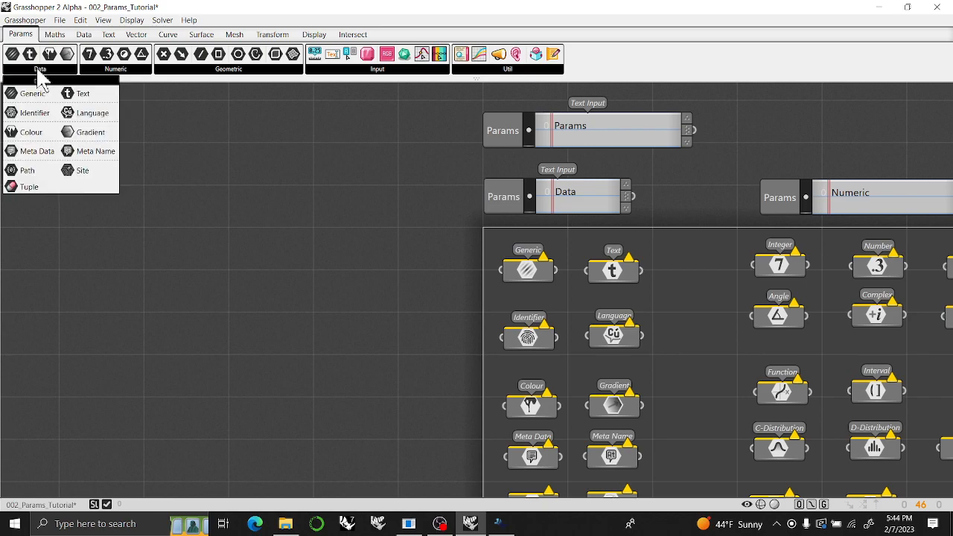
{"action": "left_click", "coordinate": [108, 73]}
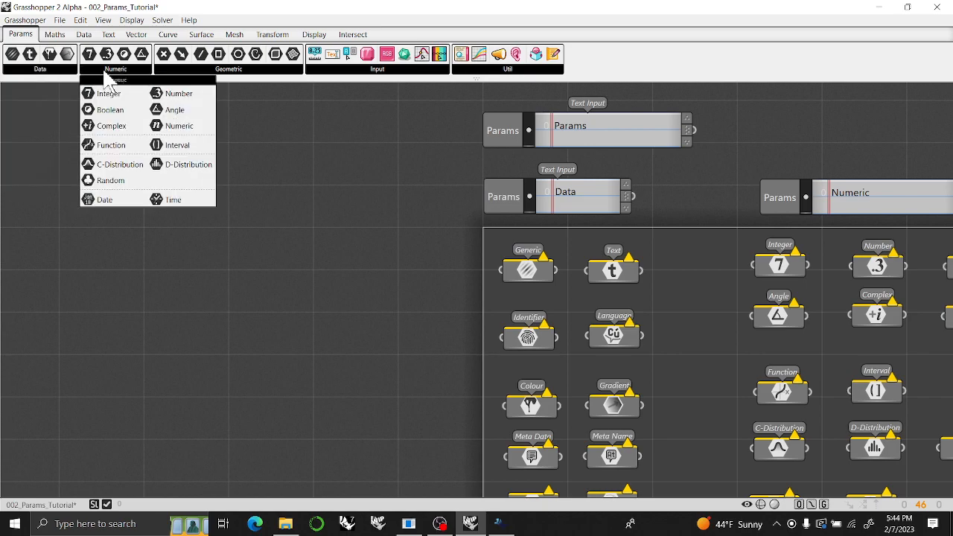
{"action": "left_click", "coordinate": [195, 72]}
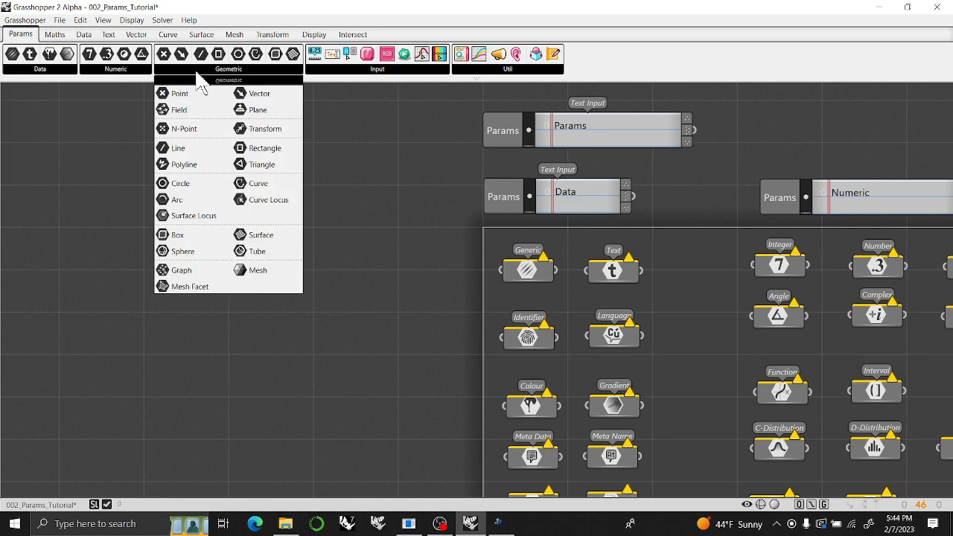
{"action": "left_click", "coordinate": [34, 71]}
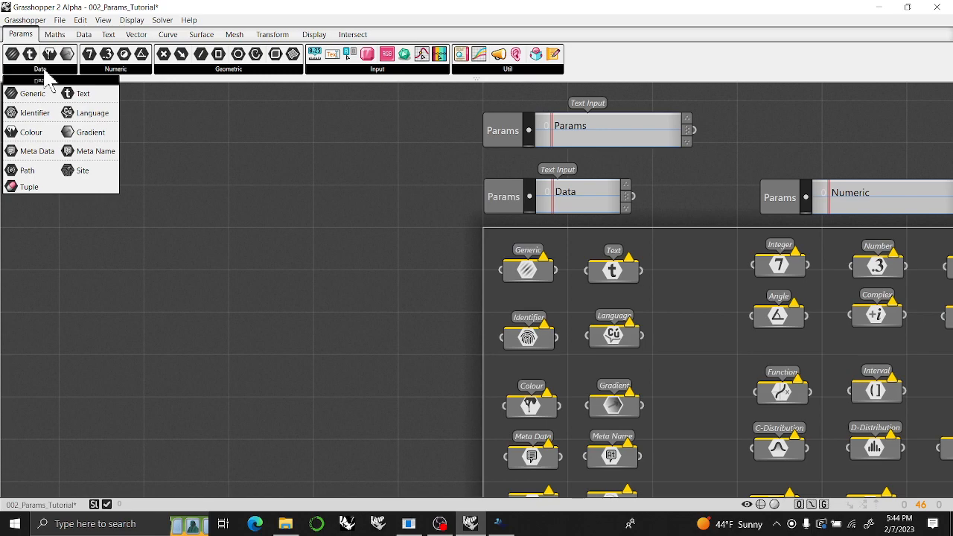
Look up the documentation page of the Generic data parameter and close it.
{"action": "scroll", "coordinate": [529, 283], "scroll_direction": "up", "scroll_amount": 2}
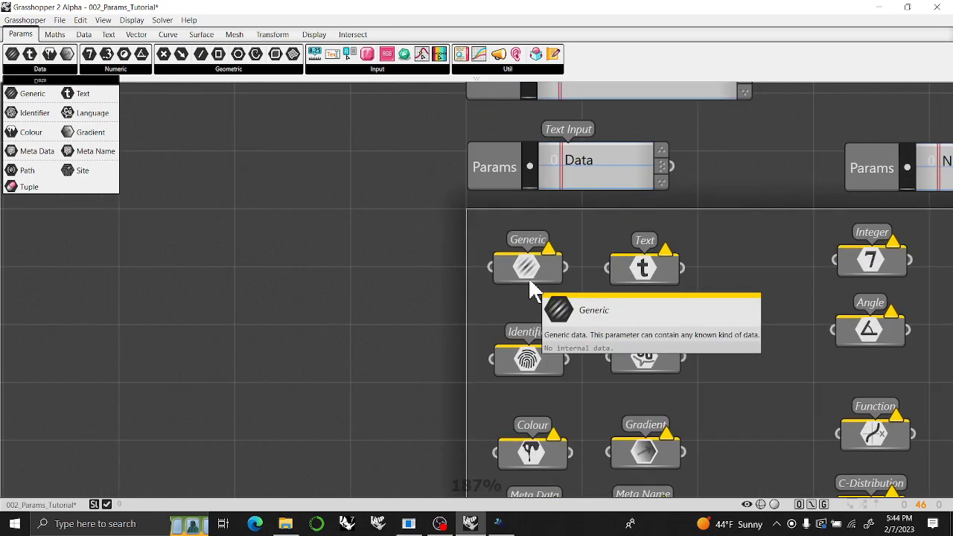
{"action": "scroll", "coordinate": [530, 282], "scroll_direction": "up", "scroll_amount": 2}
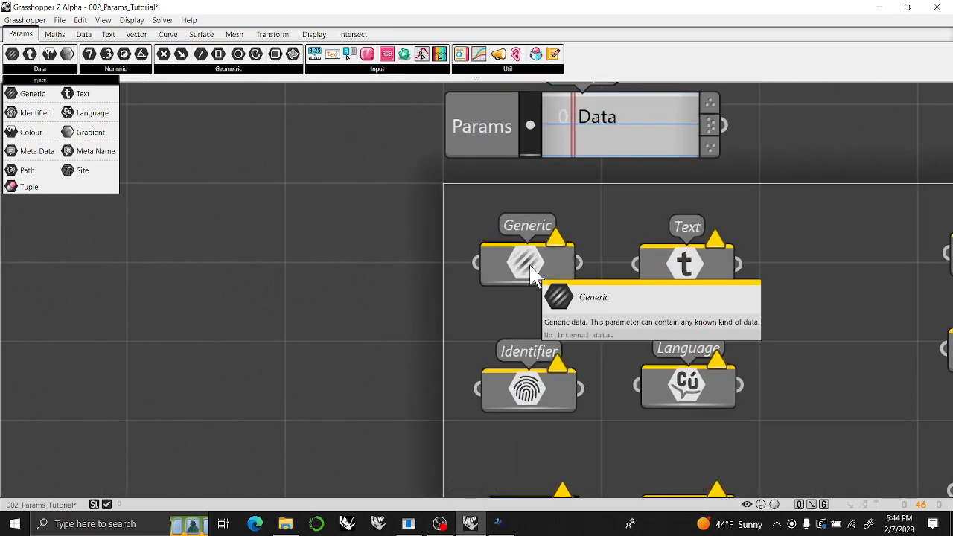
{"action": "right_click", "coordinate": [531, 274]}
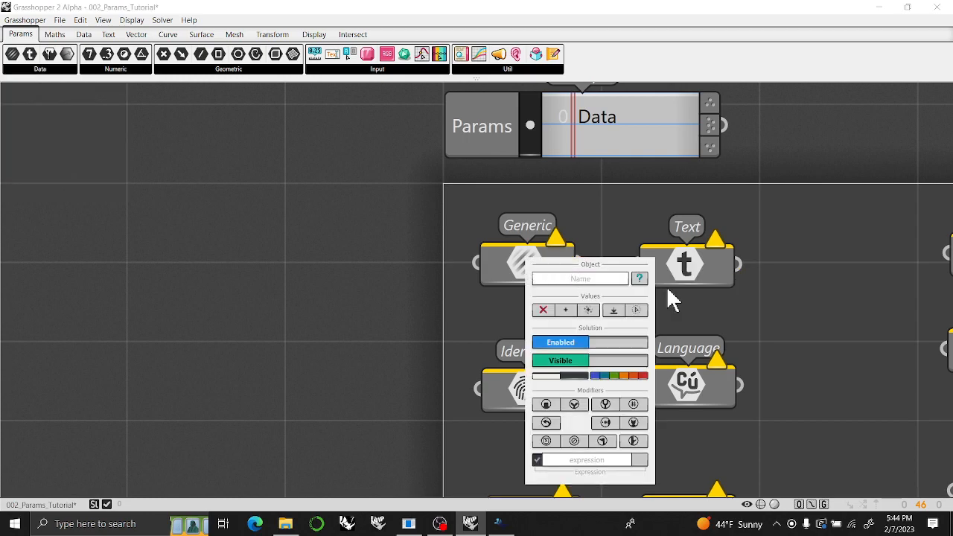
{"action": "left_click", "coordinate": [639, 279]}
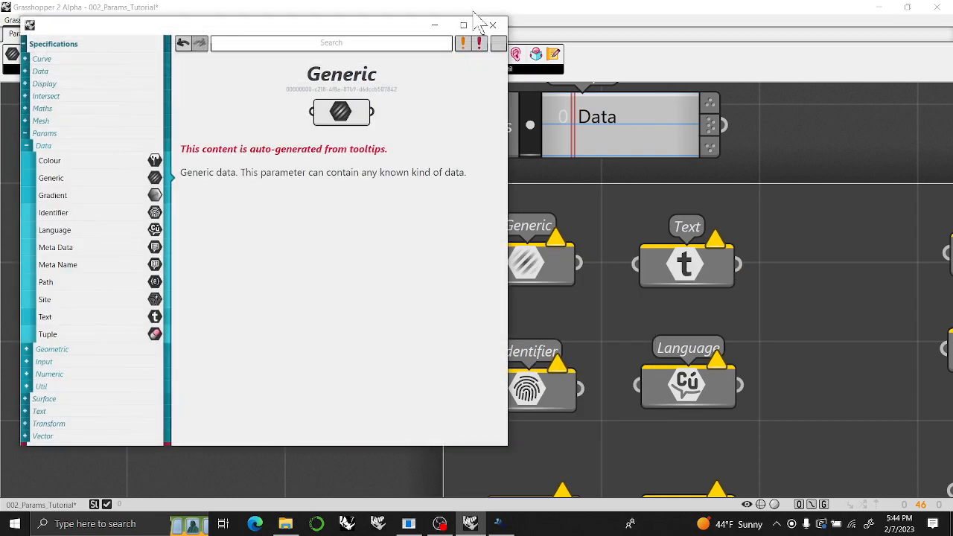
{"action": "left_click", "coordinate": [493, 26]}
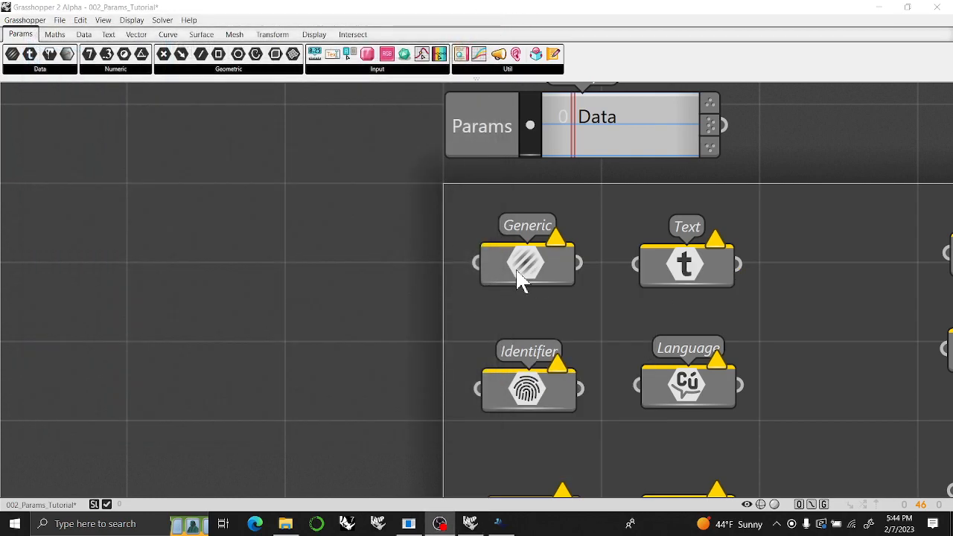
{"action": "scroll", "coordinate": [596, 297], "scroll_direction": "down", "scroll_amount": 2}
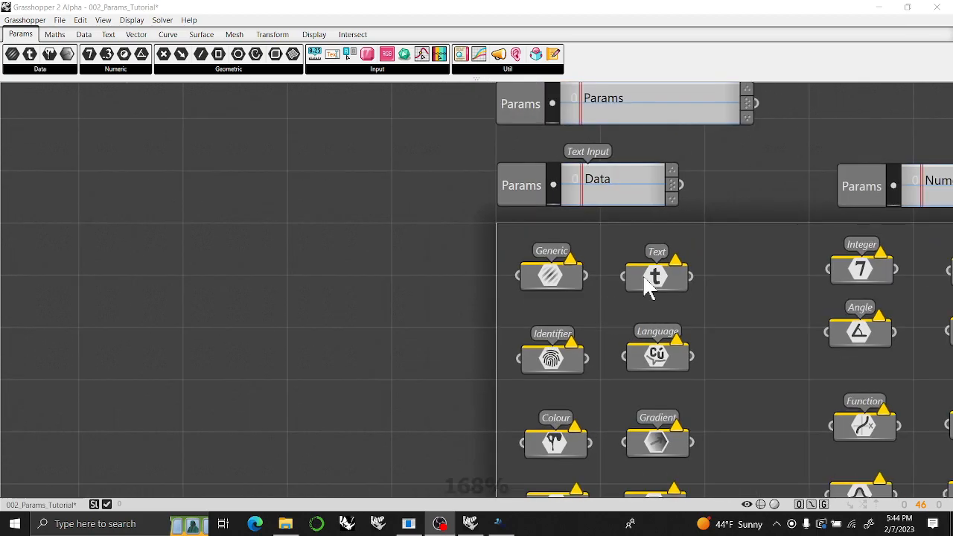
Read the descriptions of the Text, Identifier and Language data parameters.
{"action": "mouse_move", "coordinate": [658, 285]}
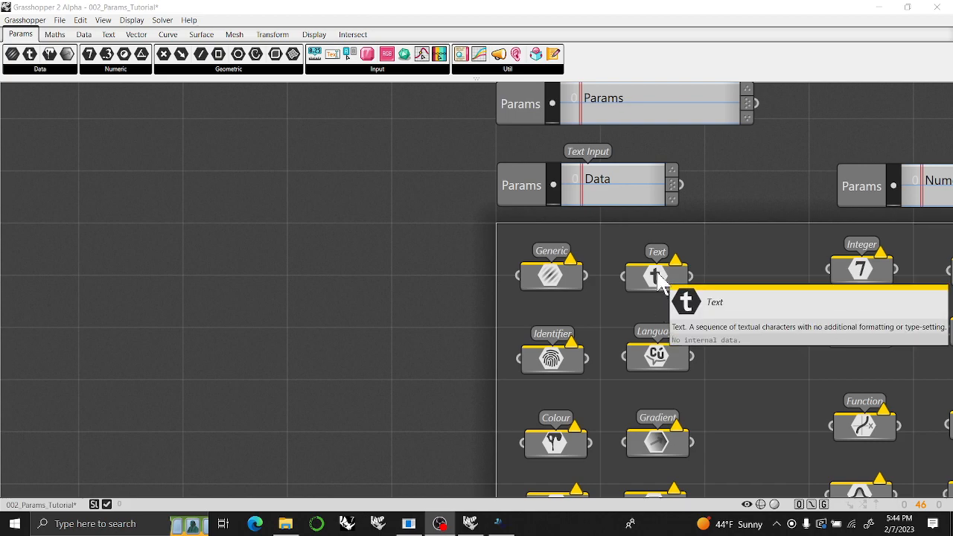
{"action": "right_click_drag", "start_coordinate": [659, 279], "coordinate": [601, 227]}
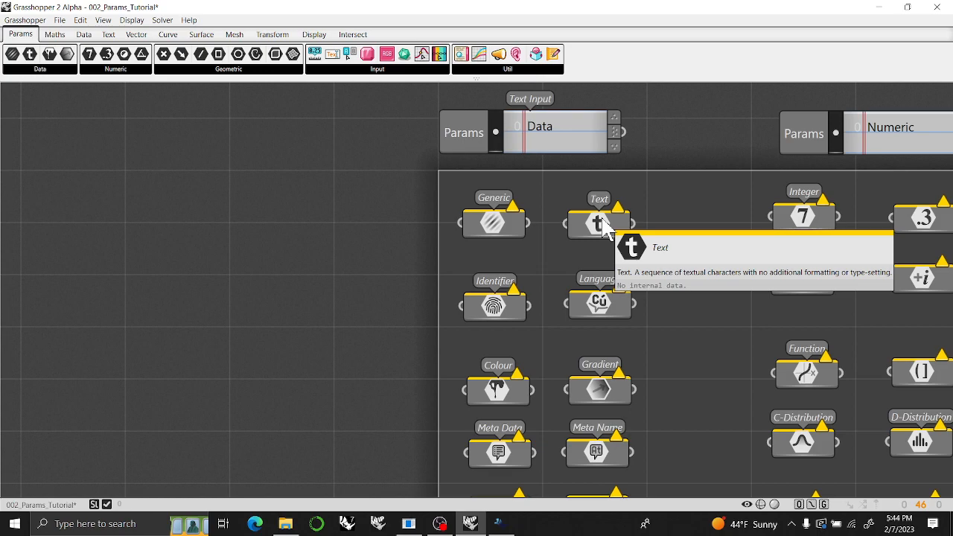
{"action": "mouse_move", "coordinate": [504, 314]}
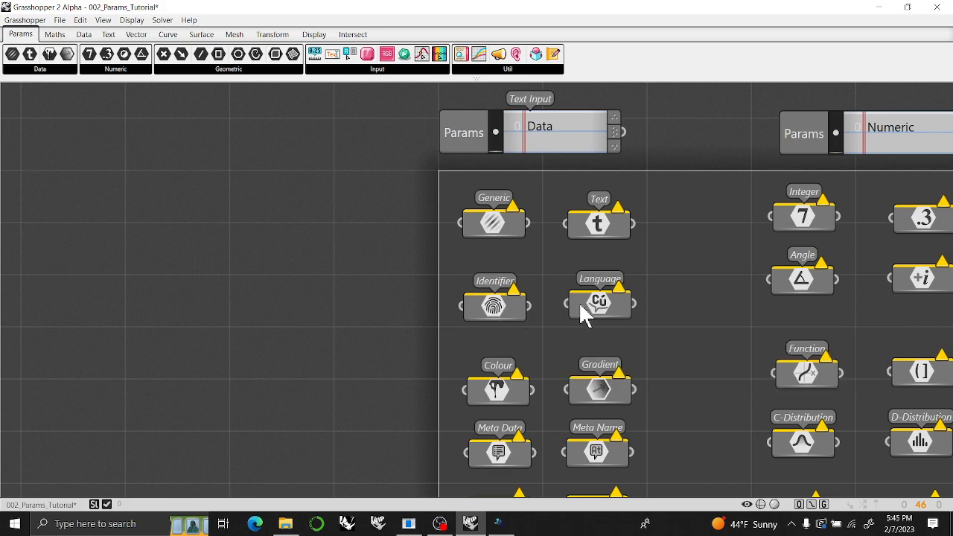
{"action": "mouse_move", "coordinate": [597, 305]}
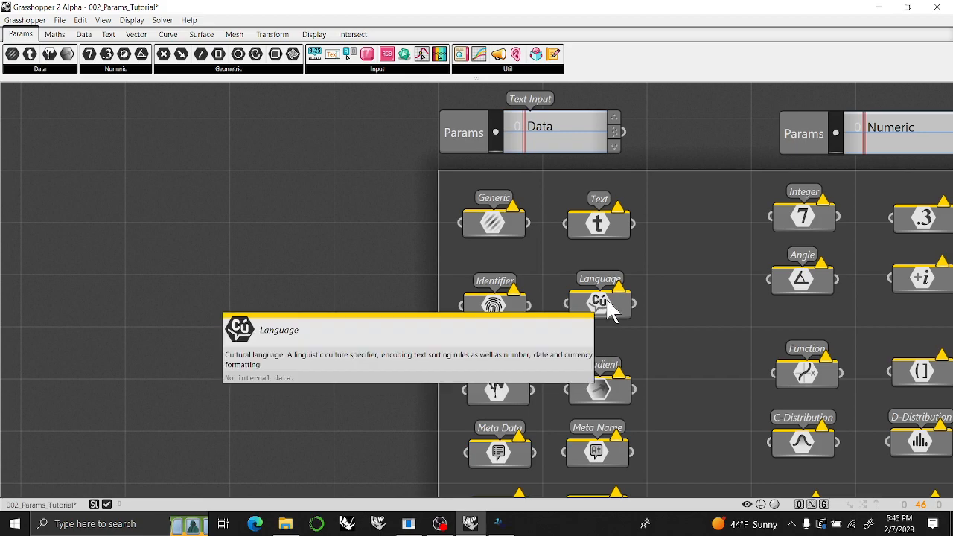
Look up the documentation page of the Colour data parameter and close it.
{"action": "mouse_move", "coordinate": [495, 398]}
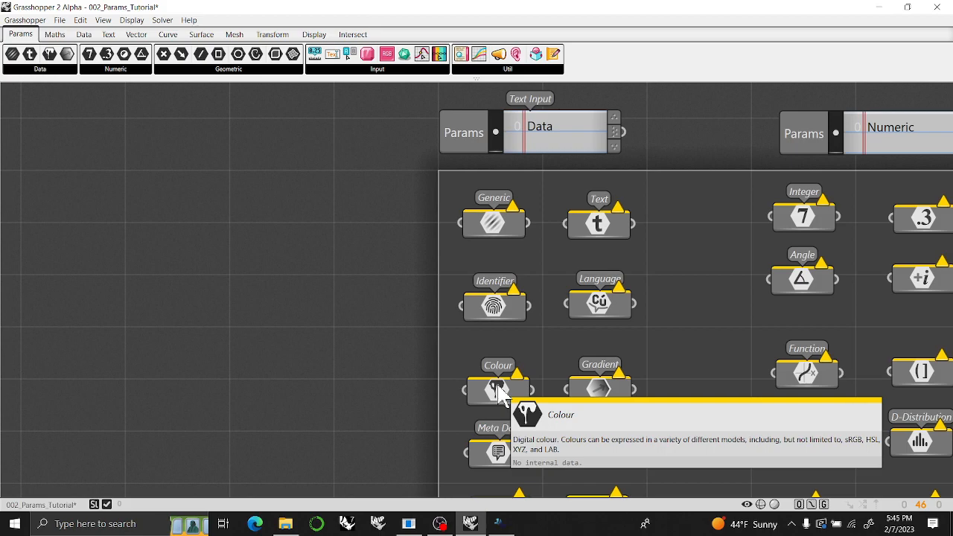
{"action": "right_click", "coordinate": [497, 387]}
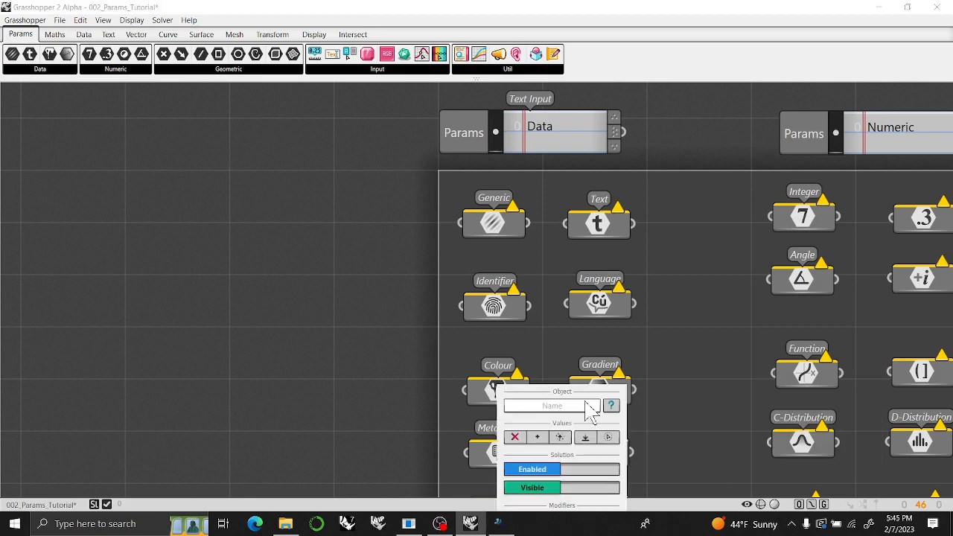
{"action": "left_click", "coordinate": [611, 406]}
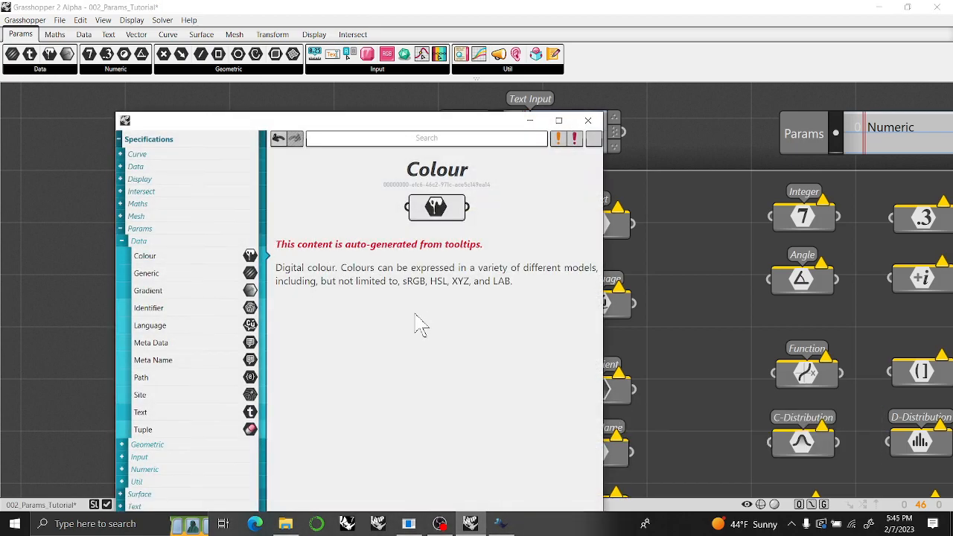
{"action": "left_click", "coordinate": [588, 120]}
Read the descriptions of the Path, Site and Tuple parameters at the end of the Data group.
{"action": "right_click_drag", "start_coordinate": [556, 384], "coordinate": [532, 213]}
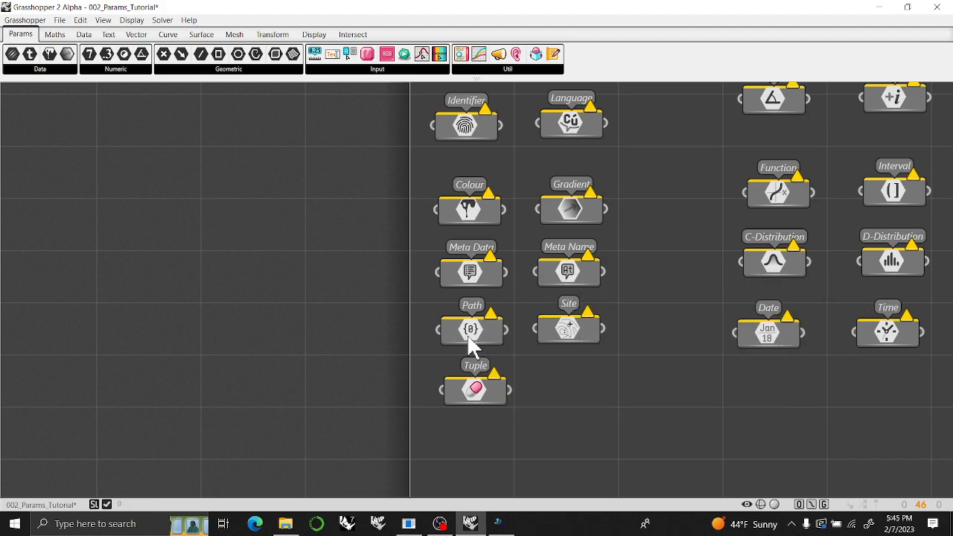
{"action": "right_click_drag", "start_coordinate": [527, 379], "coordinate": [530, 305]}
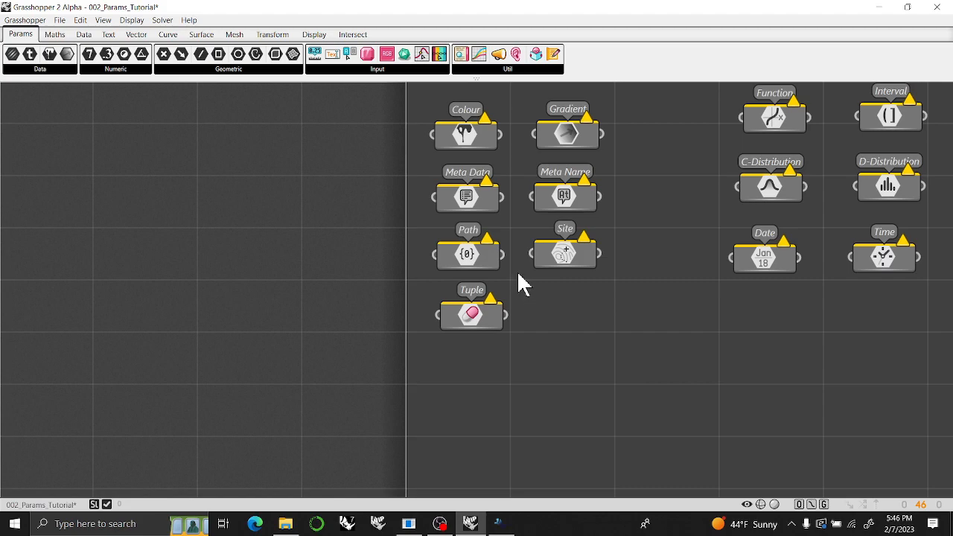
{"action": "mouse_move", "coordinate": [467, 258]}
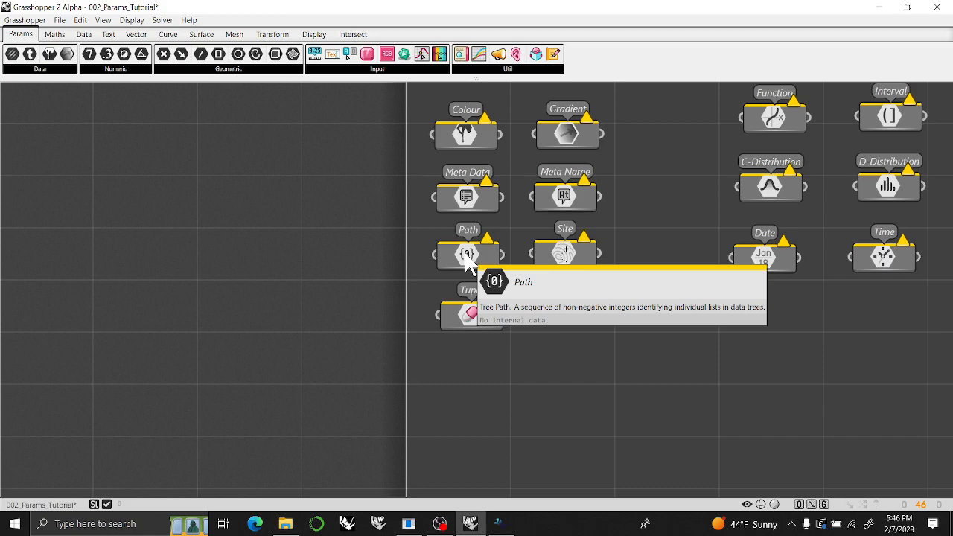
{"action": "mouse_move", "coordinate": [567, 258]}
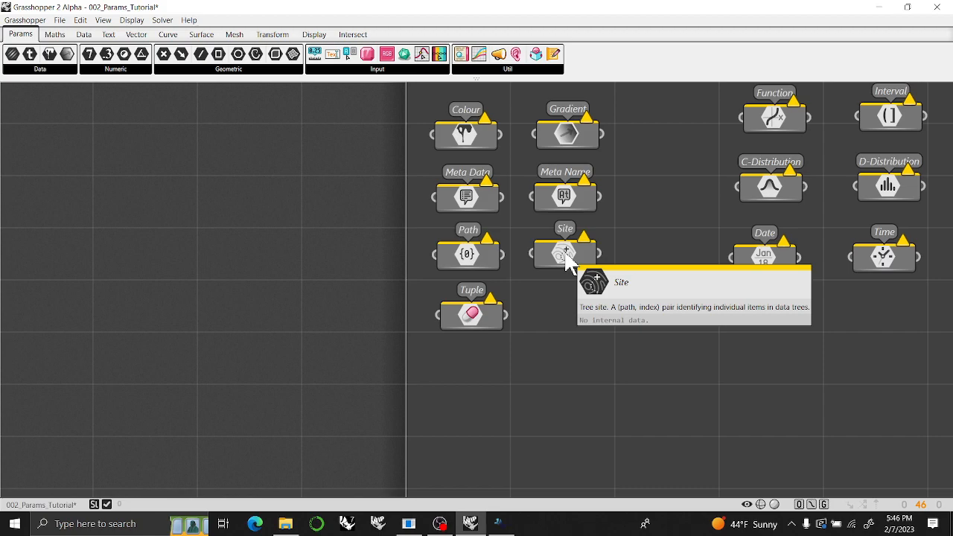
{"action": "mouse_move", "coordinate": [497, 315]}
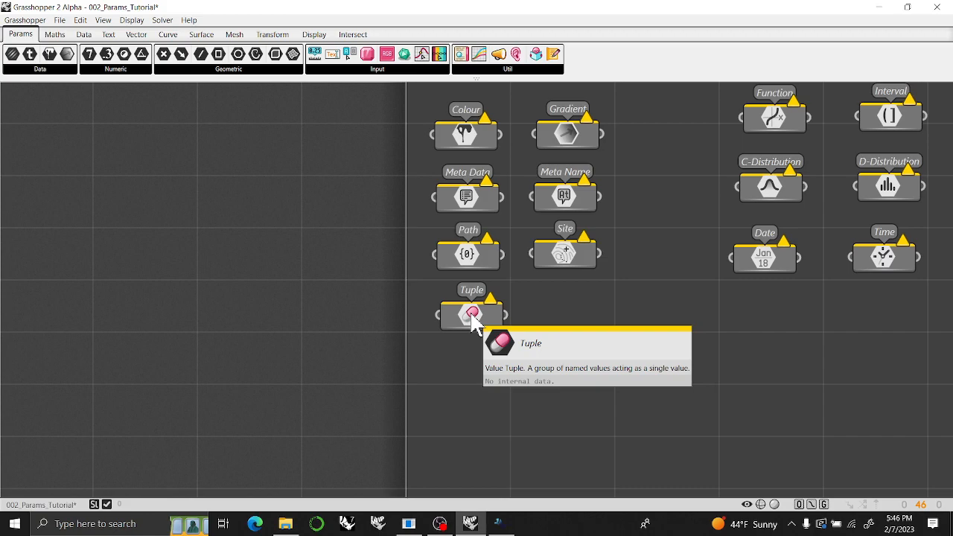
View the full lists of Data and Numeric parameters and check the Integer parameter on the canvas.
{"action": "left_click", "coordinate": [40, 70]}
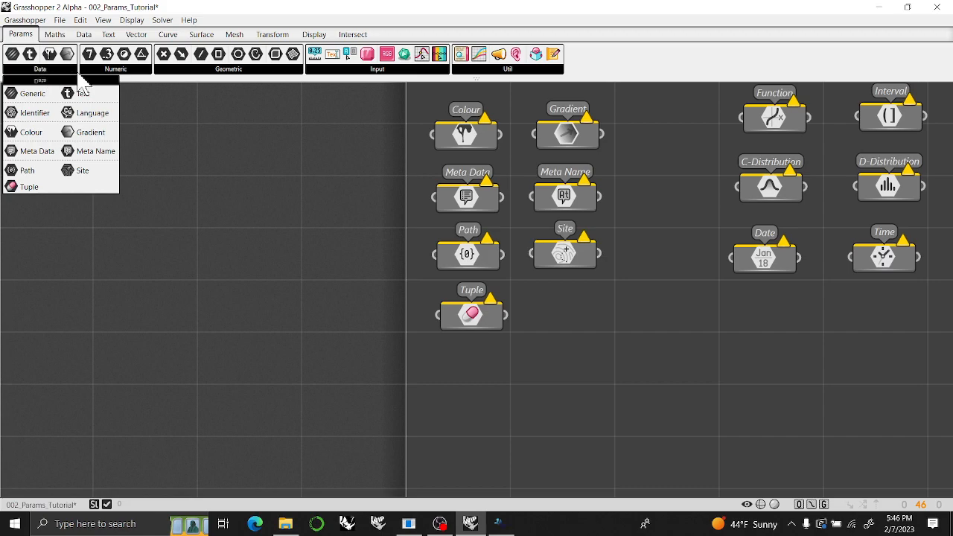
{"action": "left_click", "coordinate": [115, 69]}
{"action": "right_click_drag", "start_coordinate": [686, 180], "coordinate": [314, 417]}
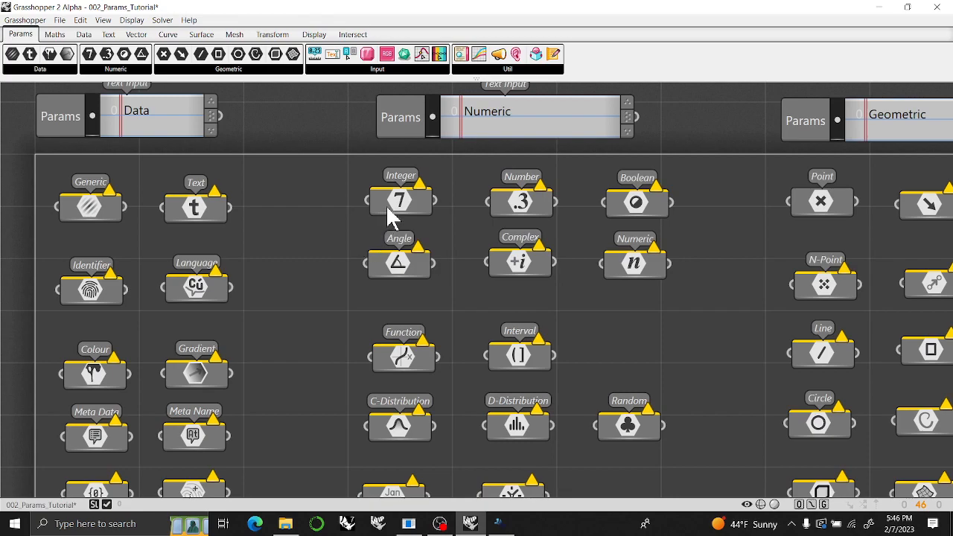
{"action": "mouse_move", "coordinate": [397, 209]}
Shift the upper two rows of Numeric parameters down and stack Integer above Number.
{"action": "left_click_drag", "start_coordinate": [638, 313], "coordinate": [402, 187]}
{"action": "left_click", "coordinate": [401, 243]}
{"action": "left_click", "coordinate": [523, 235]}
{"action": "left_click_drag", "start_coordinate": [524, 236], "coordinate": [401, 244]}
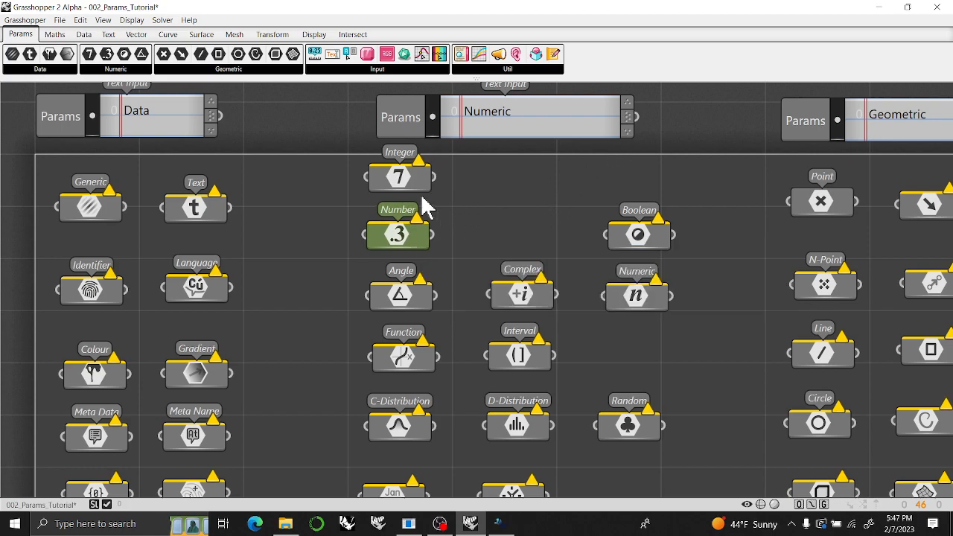
Duplicate the Number parameter, place the copy beside Integer, and delete the copy.
{"action": "key", "text": "ctrl+c"}
{"action": "key", "text": "ctrl+v"}
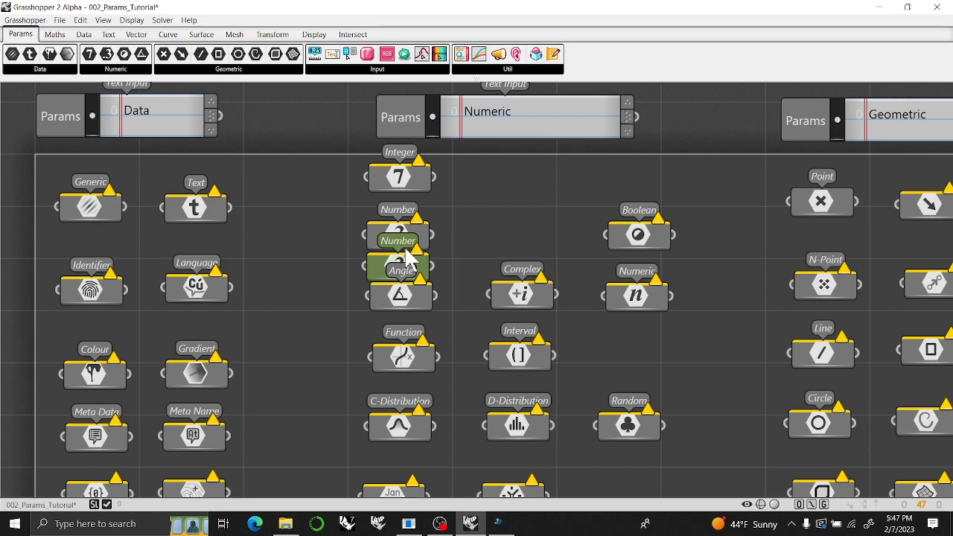
{"action": "left_click_drag", "start_coordinate": [381, 263], "coordinate": [485, 184]}
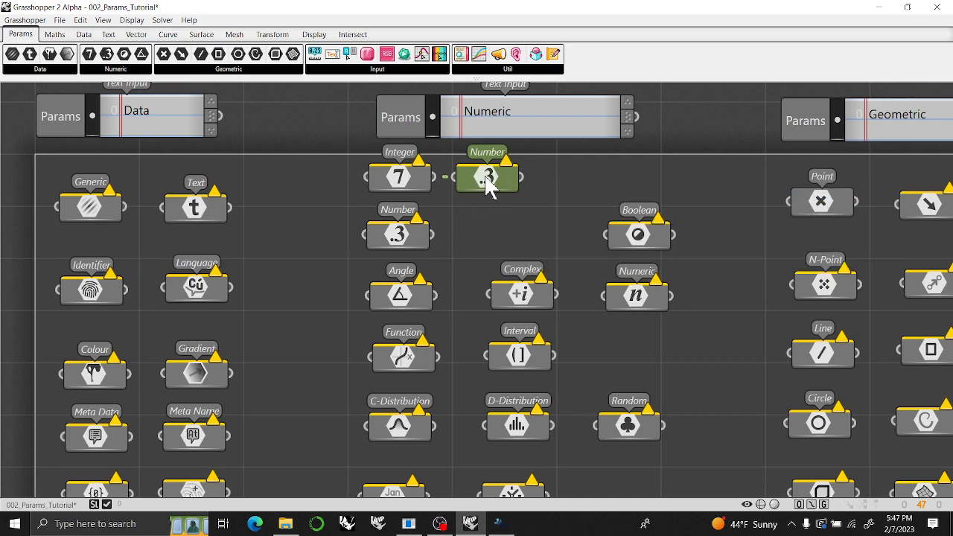
{"action": "key", "text": "Delete"}
Move Number and Integer back into one row with the Boolean parameter.
{"action": "left_click_drag", "start_coordinate": [410, 240], "coordinate": [534, 241]}
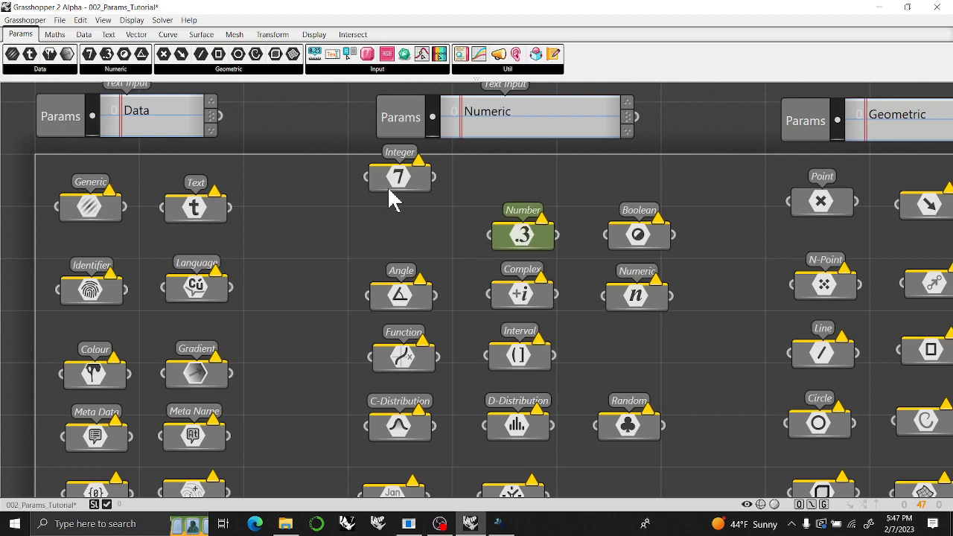
{"action": "left_click_drag", "start_coordinate": [408, 195], "coordinate": [402, 233]}
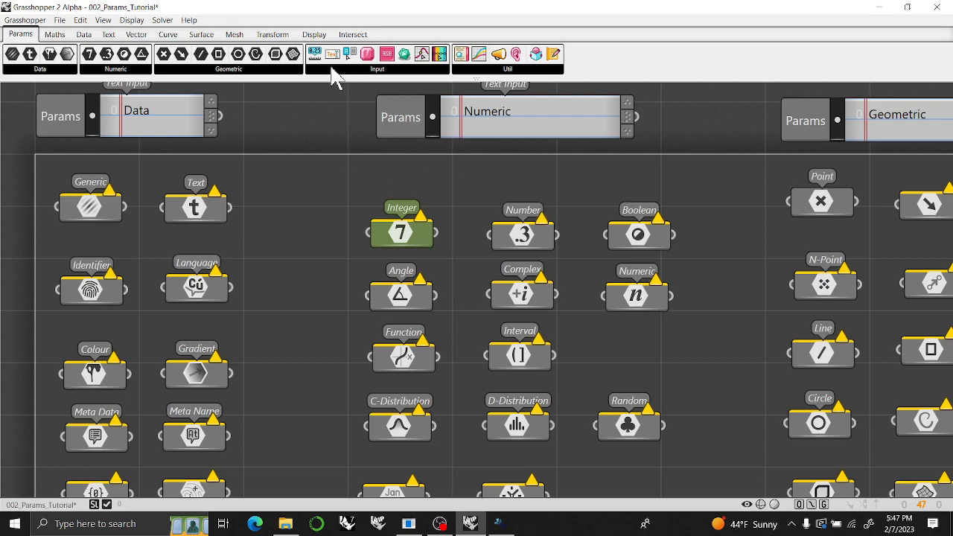
Place a number Slider above the Integer parameter and set its digits to whole numbers (N).
{"action": "left_click_drag", "start_coordinate": [314, 55], "coordinate": [463, 190]}
{"action": "right_click", "coordinate": [505, 176]}
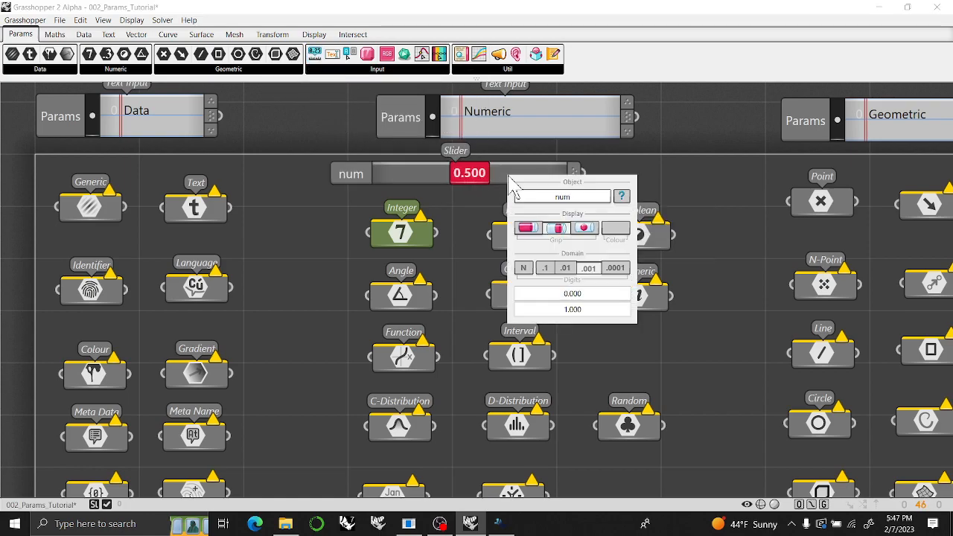
{"action": "left_click", "coordinate": [524, 270]}
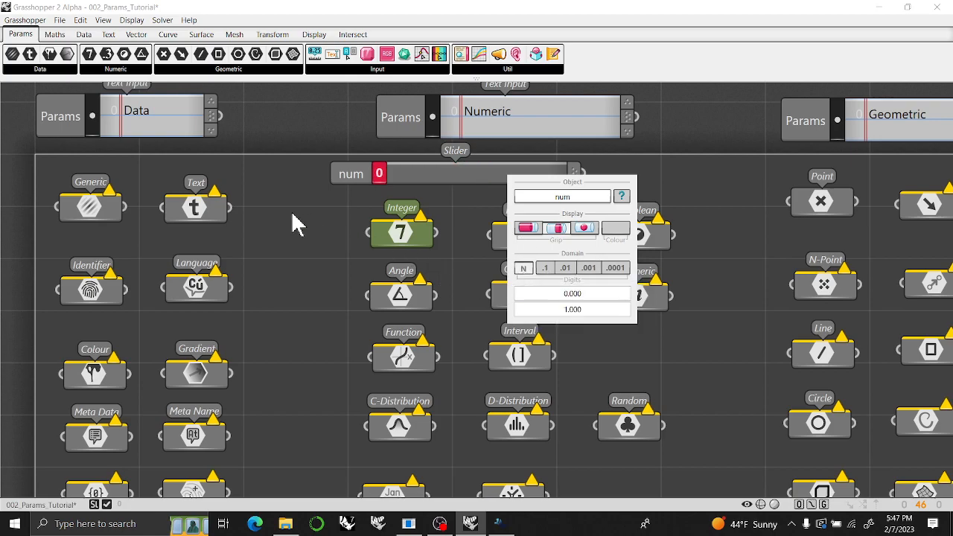
Connect the whole-number slider to the Boolean parameter, try moving its grip, and delete the slider.
{"action": "left_click_drag", "start_coordinate": [584, 174], "coordinate": [605, 235]}
{"action": "left_click_drag", "start_coordinate": [386, 177], "coordinate": [411, 183]}
{"action": "left_click", "coordinate": [420, 184]}
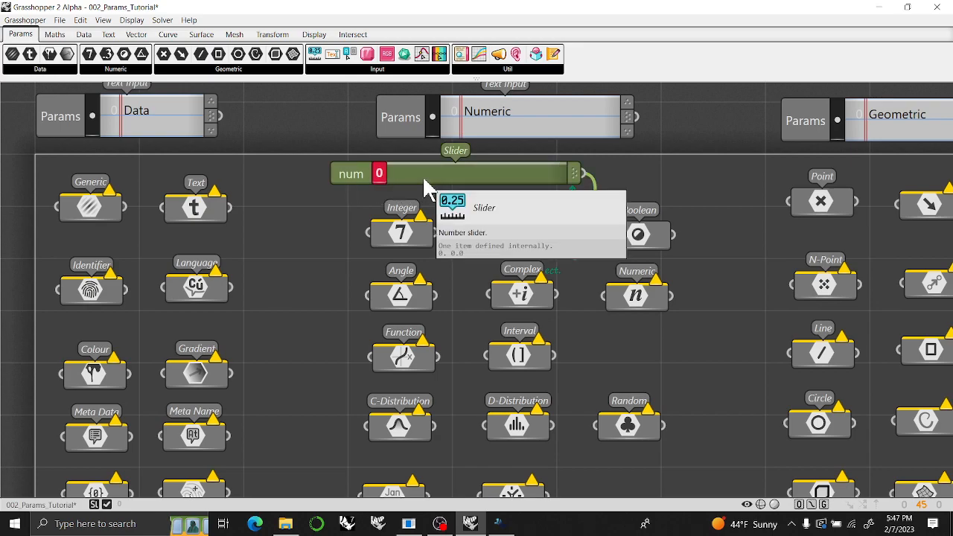
{"action": "key", "text": "Delete"}
Read the descriptions of the Angle, Complex, Numeric and Function parameters.
{"action": "right_click_drag", "start_coordinate": [453, 334], "coordinate": [452, 231]}
{"action": "mouse_move", "coordinate": [391, 210]}
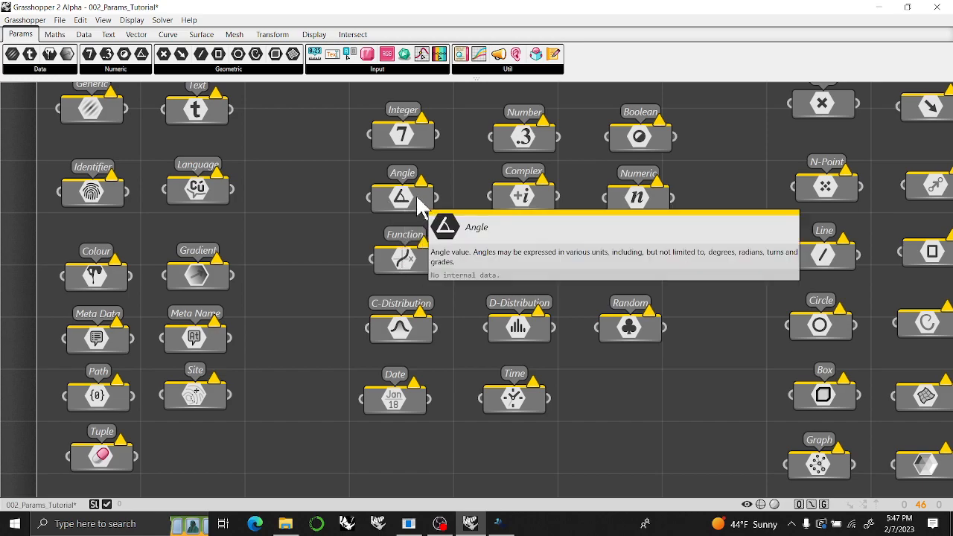
{"action": "mouse_move", "coordinate": [523, 206]}
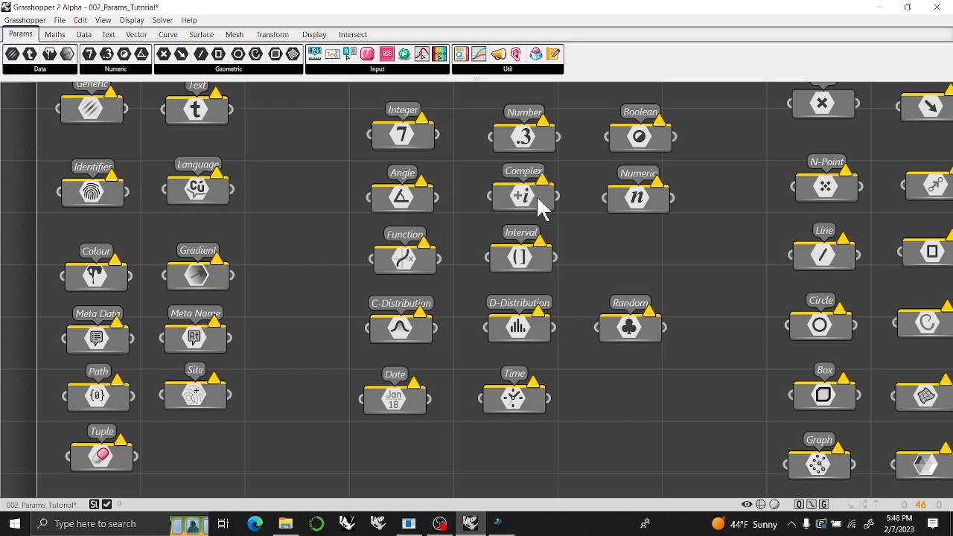
{"action": "mouse_move", "coordinate": [638, 209]}
{"action": "mouse_move", "coordinate": [400, 261]}
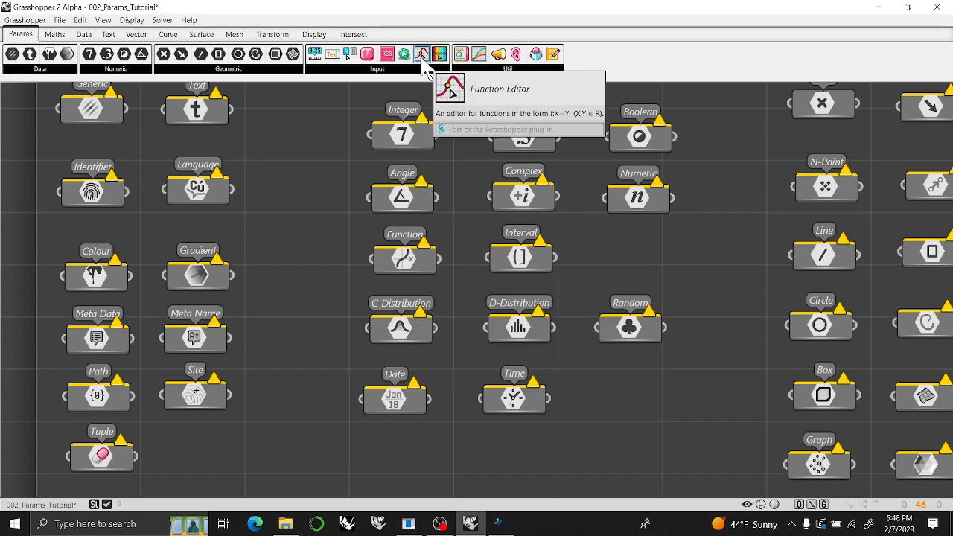
Place a Function Editor below the Date parameter, open its graph window, and browse the available functions and operators.
{"action": "left_click_drag", "start_coordinate": [423, 60], "coordinate": [352, 341]}
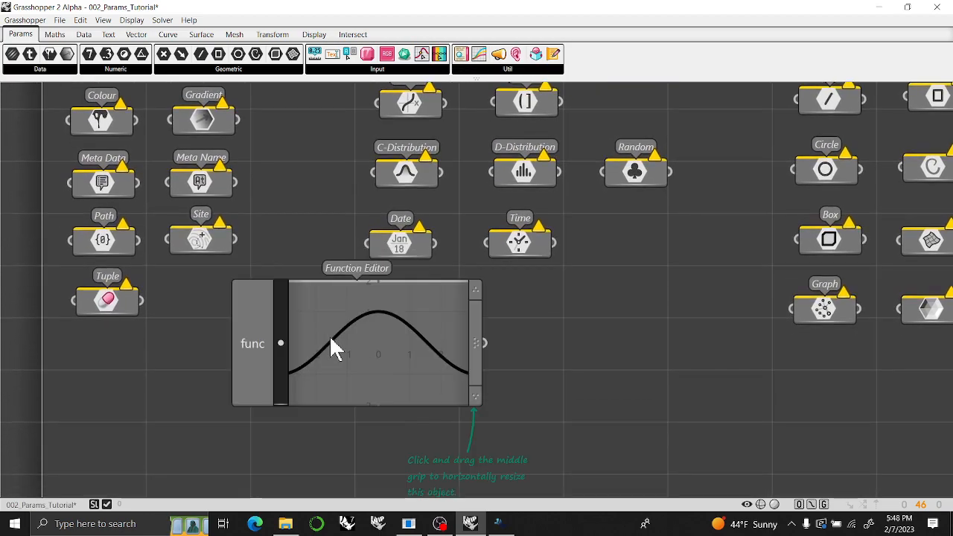
{"action": "scroll", "coordinate": [334, 347], "scroll_direction": "up", "scroll_amount": 2}
{"action": "double_click", "coordinate": [347, 350]}
{"action": "double_click", "coordinate": [258, 389]}
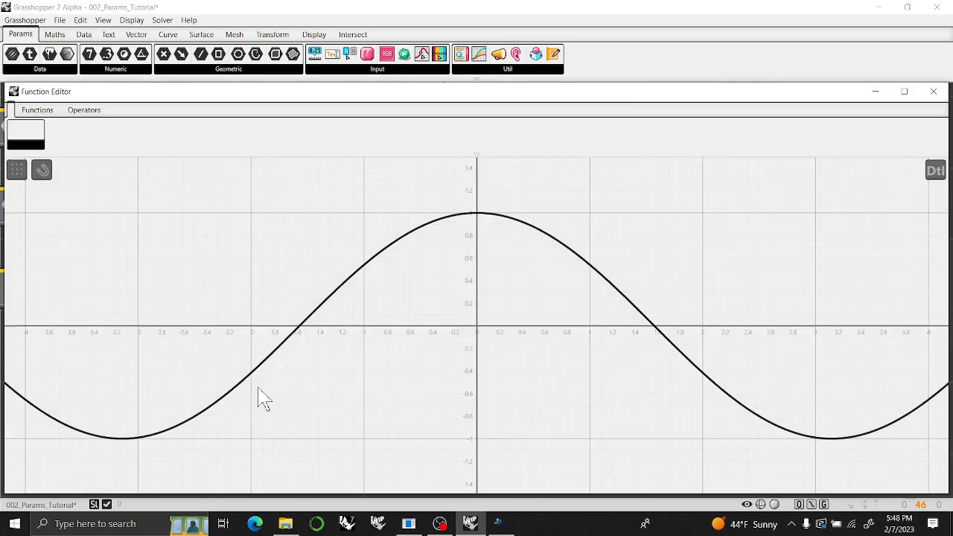
{"action": "left_click", "coordinate": [35, 110]}
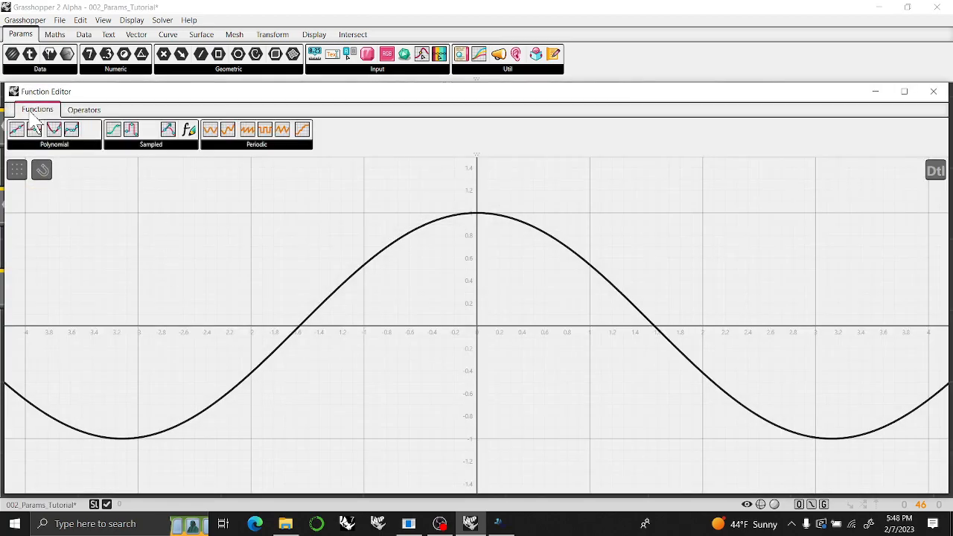
{"action": "left_click", "coordinate": [85, 110]}
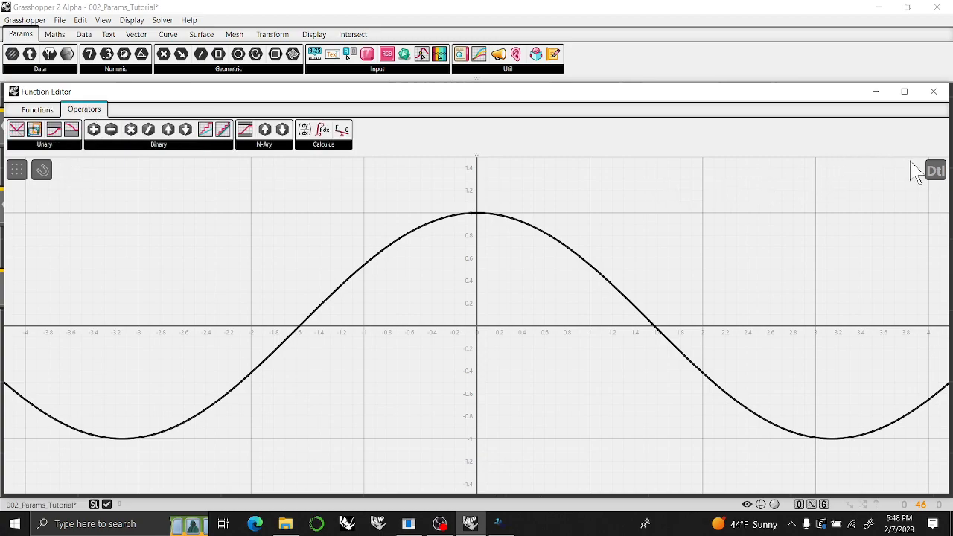
Reshape the cosine curve by adjusting its Base and Unit vectors in the detail view, and close that view.
{"action": "left_click", "coordinate": [935, 171]}
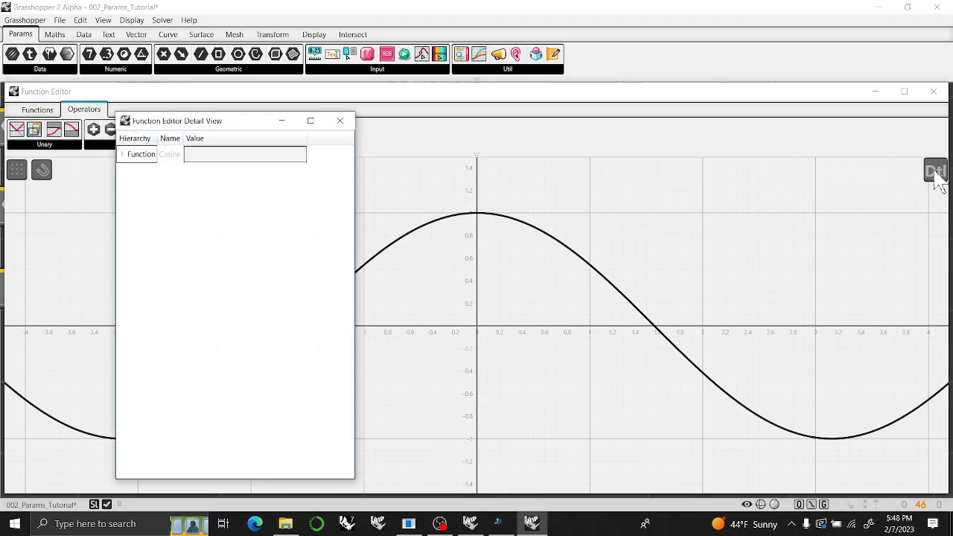
{"action": "left_click", "coordinate": [123, 154]}
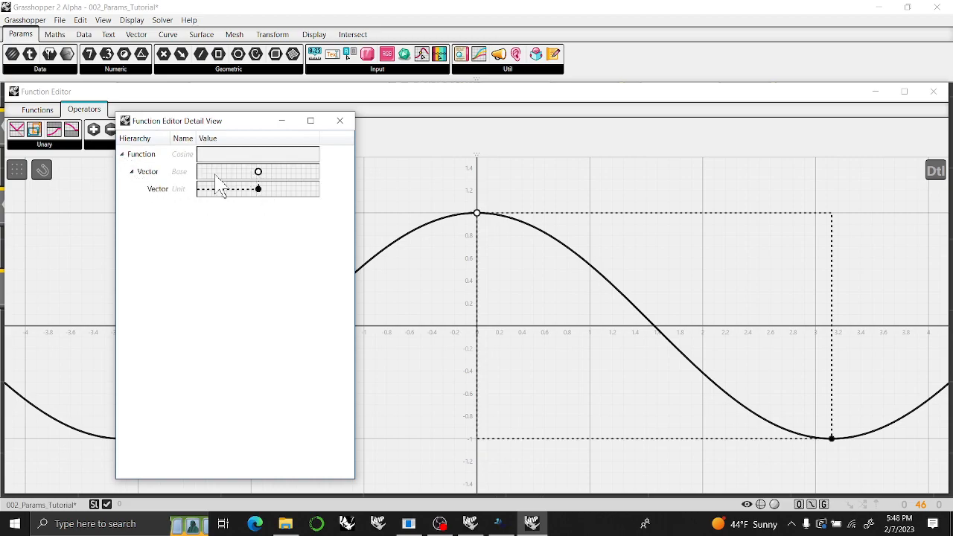
{"action": "left_click_drag", "start_coordinate": [199, 176], "coordinate": [230, 201]}
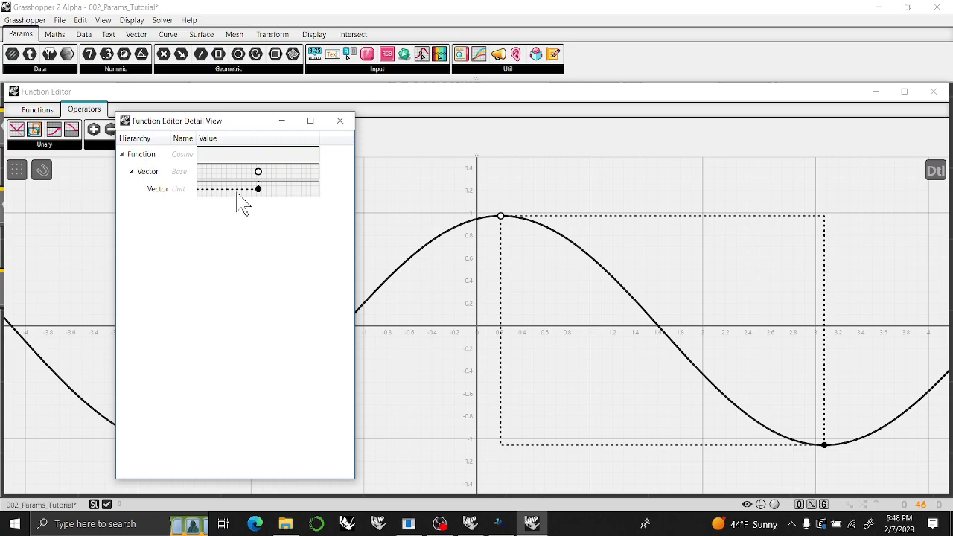
{"action": "left_click", "coordinate": [340, 121]}
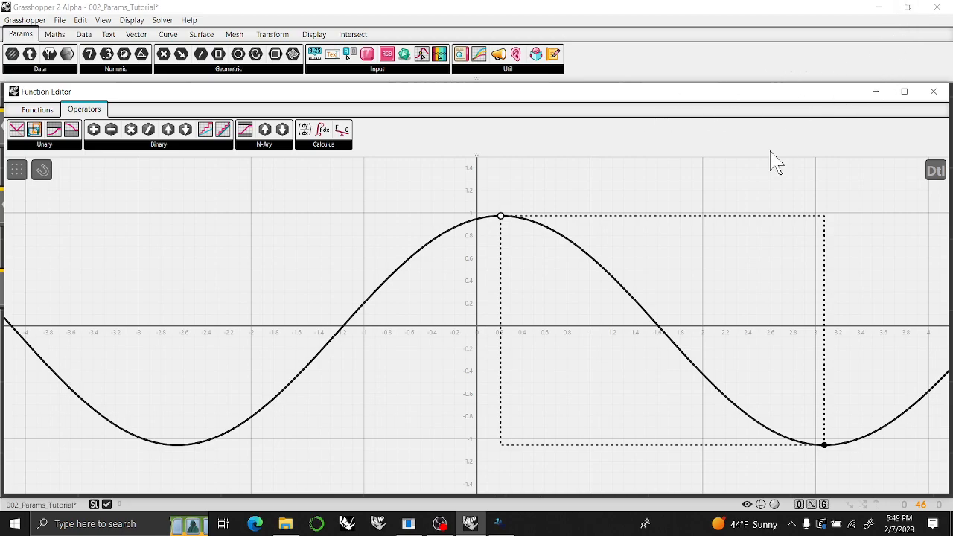
Close the function graph window and delete the Function Editor from the canvas.
{"action": "left_click", "coordinate": [937, 94]}
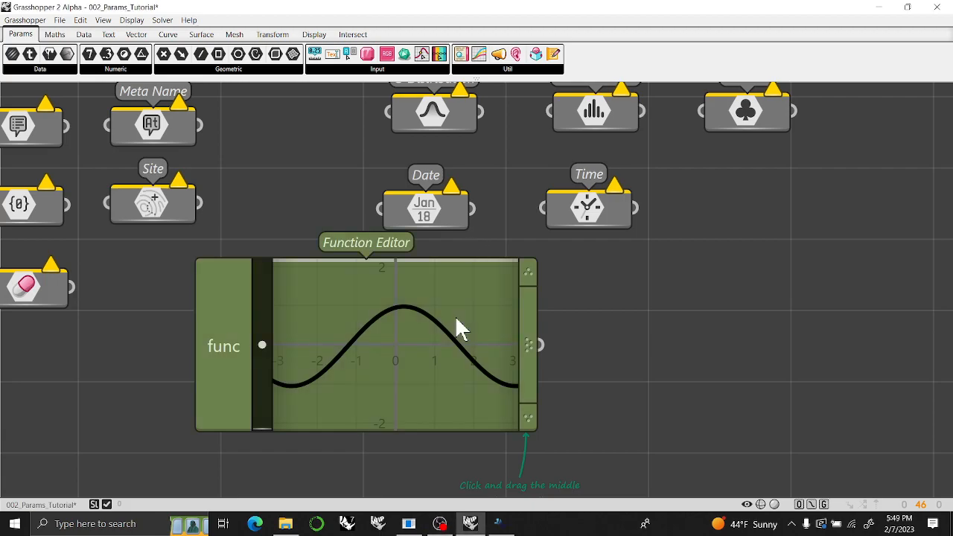
{"action": "key", "text": "Delete"}
{"action": "right_click_drag", "start_coordinate": [476, 320], "coordinate": [404, 410]}
{"action": "right_click_drag", "start_coordinate": [429, 348], "coordinate": [426, 400]}
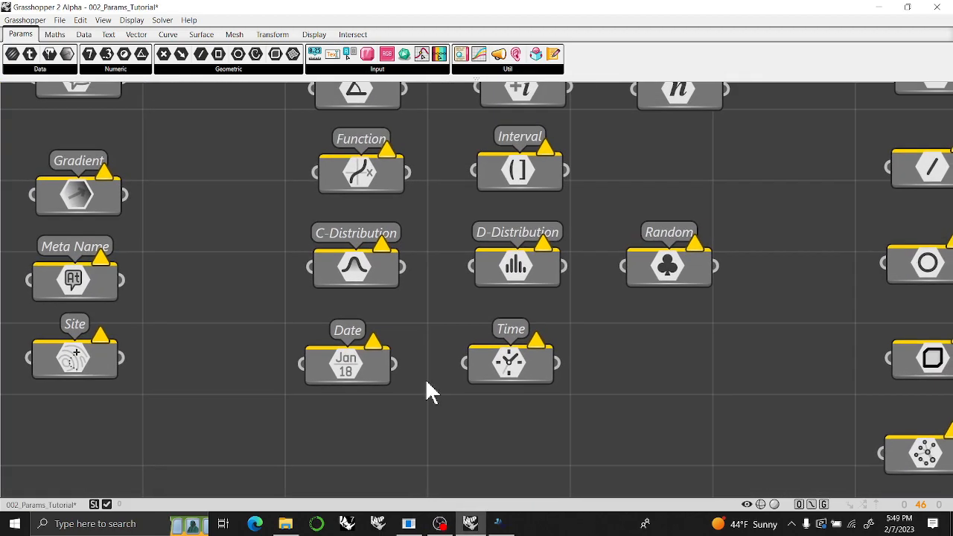
Examine the Interval, distribution and Random parameters, and browse the Maths components for statistics and random values.
{"action": "right_click_drag", "start_coordinate": [421, 283], "coordinate": [372, 355]}
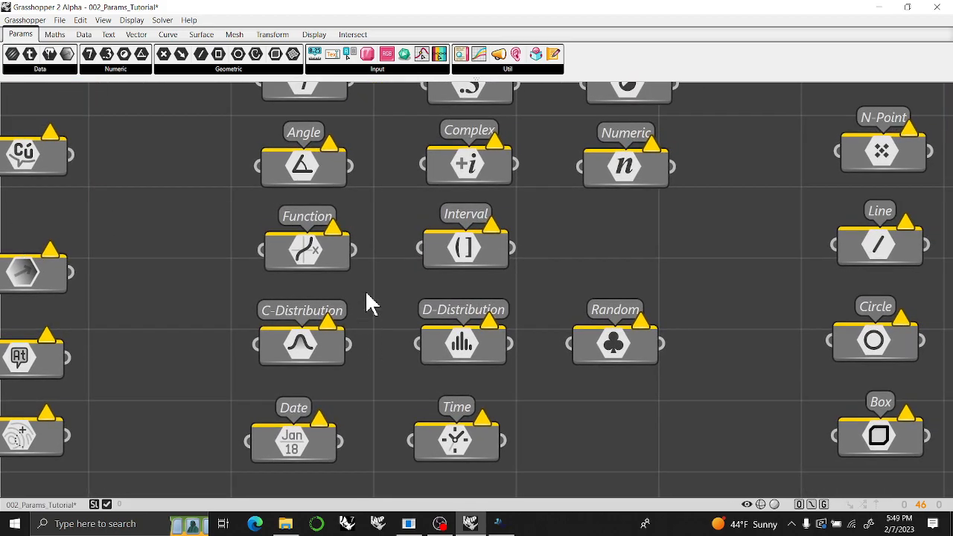
{"action": "right_click_drag", "start_coordinate": [379, 285], "coordinate": [348, 229]}
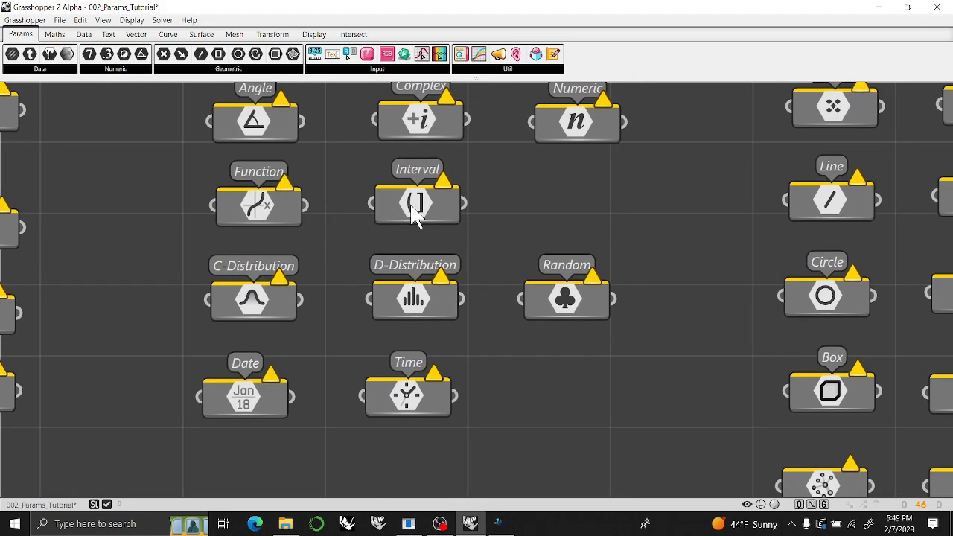
{"action": "mouse_move", "coordinate": [415, 214]}
{"action": "right_click_drag", "start_coordinate": [340, 333], "coordinate": [343, 313]}
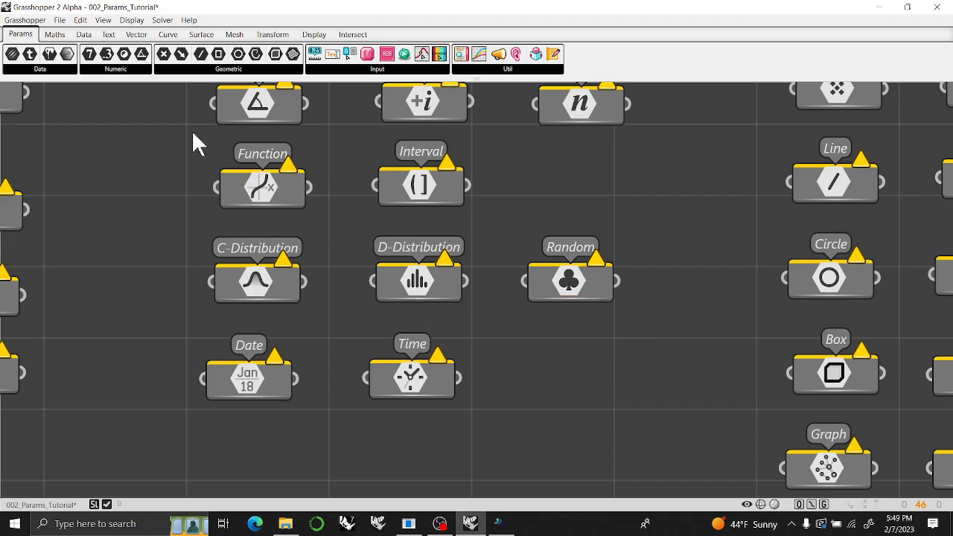
{"action": "left_click", "coordinate": [64, 36]}
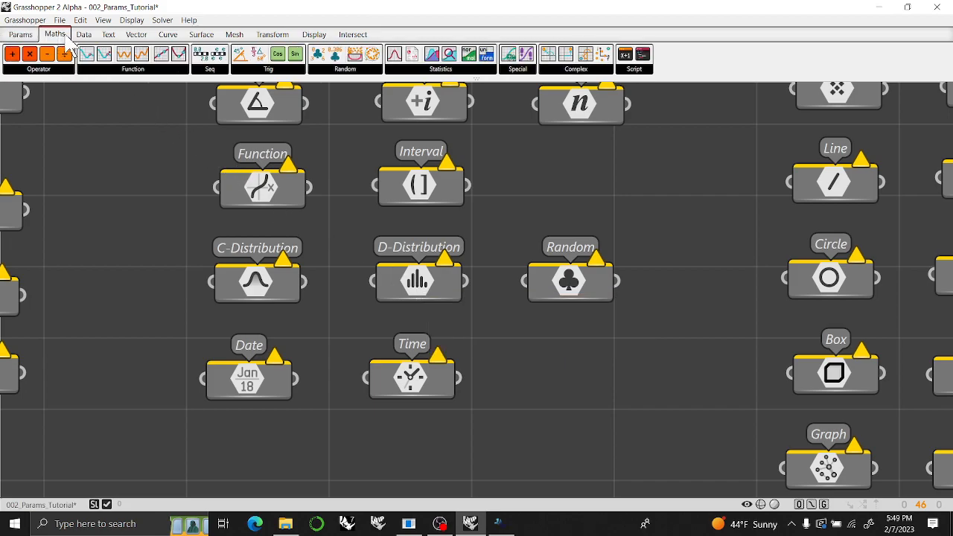
{"action": "left_click", "coordinate": [450, 75]}
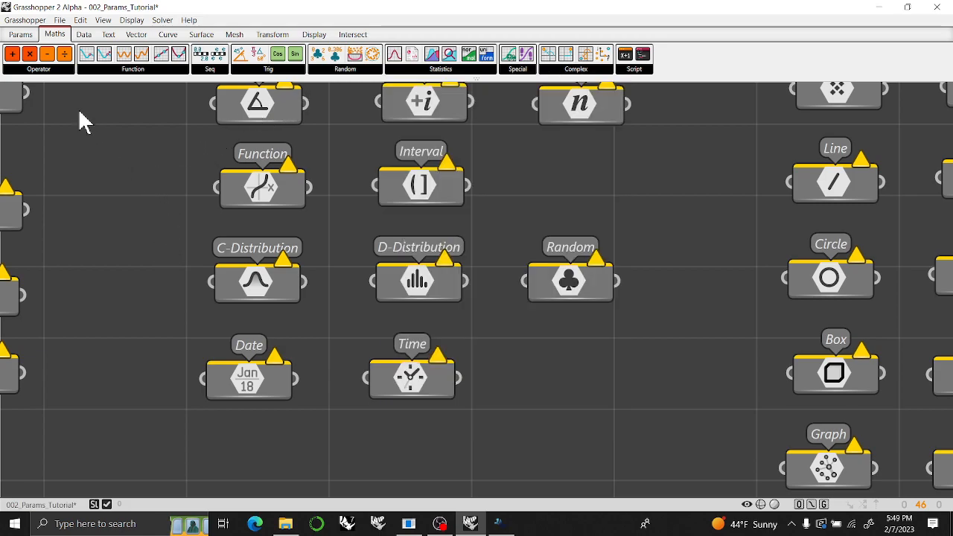
{"action": "left_click", "coordinate": [20, 34]}
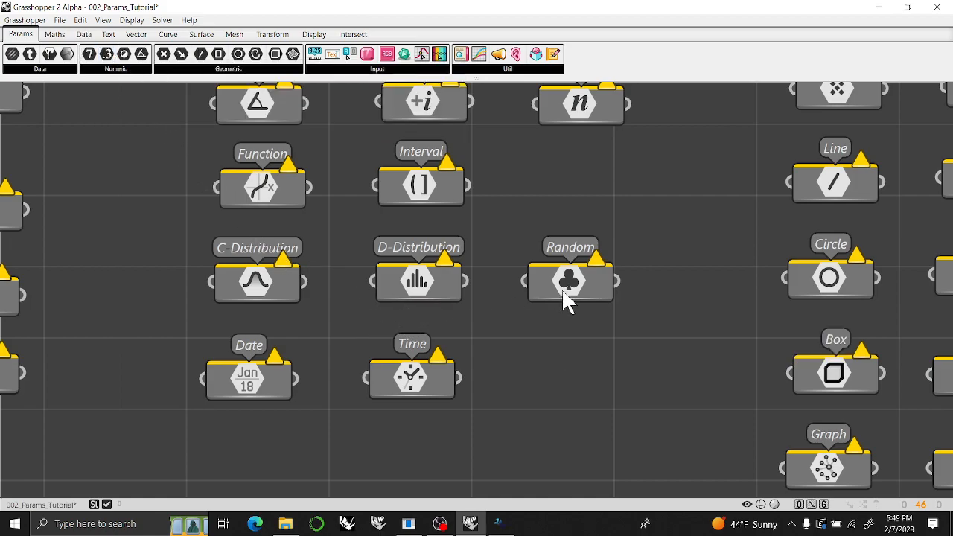
{"action": "left_click", "coordinate": [55, 36]}
{"action": "left_click", "coordinate": [348, 69]}
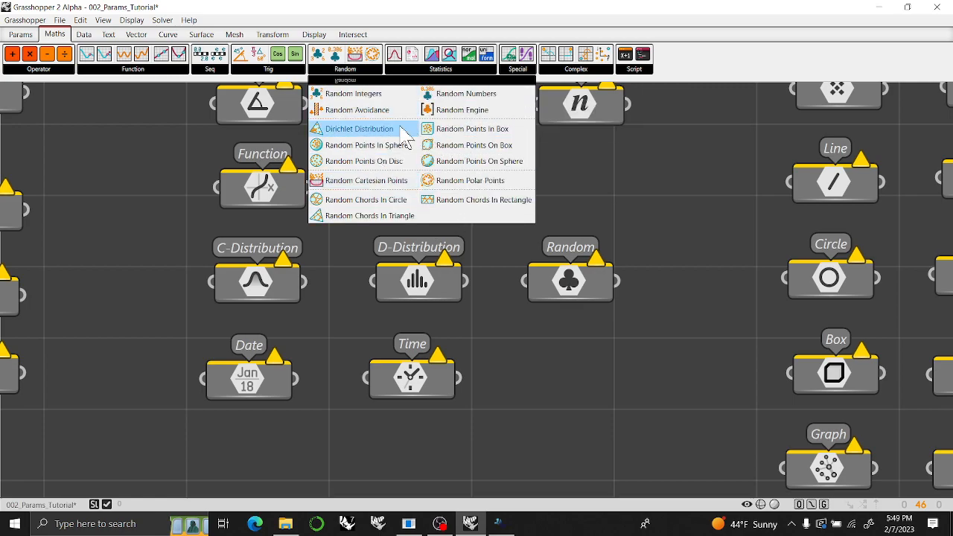
Place a Number Sequence component from the Maths sequence group below the Random parameter.
{"action": "left_click", "coordinate": [206, 70]}
{"action": "left_click", "coordinate": [207, 70]}
{"action": "left_click", "coordinate": [204, 69]}
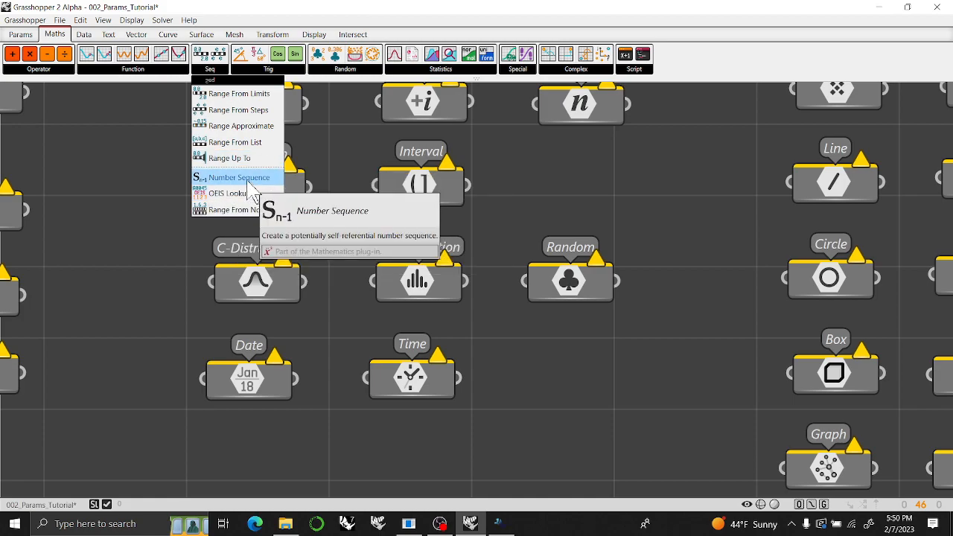
{"action": "left_click_drag", "start_coordinate": [249, 183], "coordinate": [584, 370]}
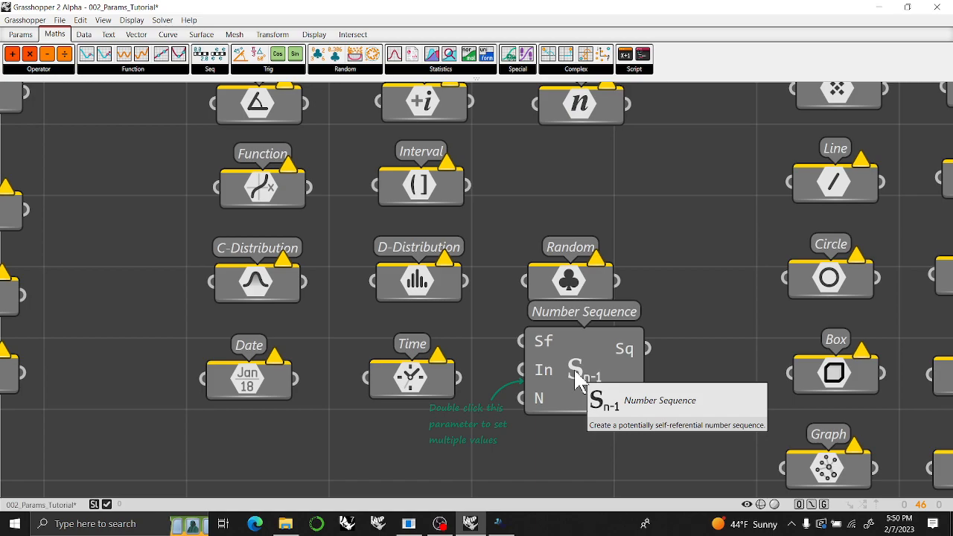
Read the full documentation of the Number Sequence component, close it, and delete the component from the canvas.
{"action": "right_click", "coordinate": [573, 367]}
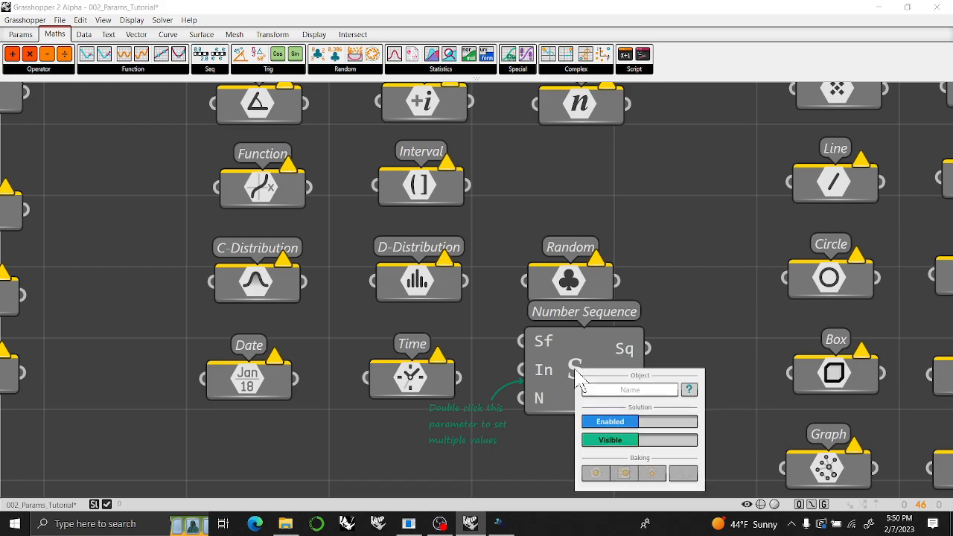
{"action": "left_click", "coordinate": [688, 389]}
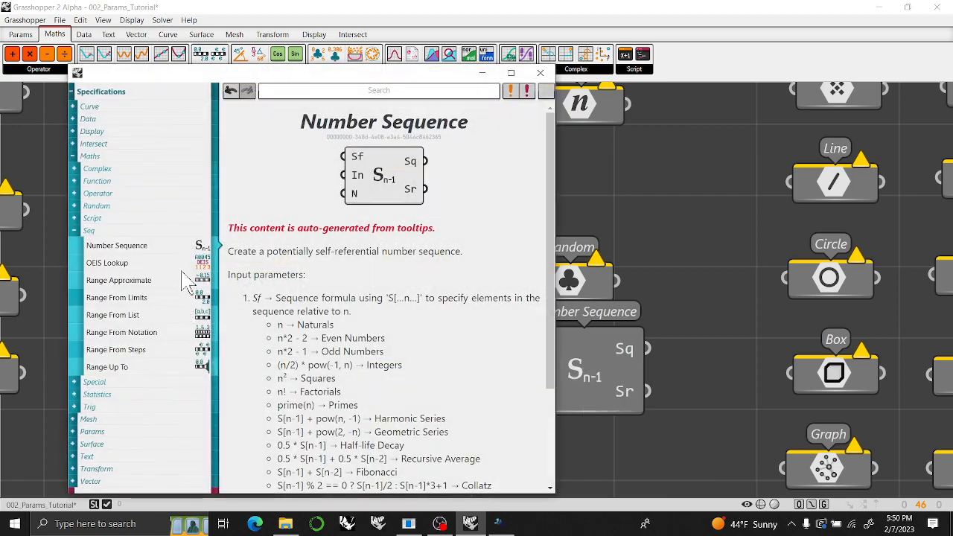
{"action": "scroll", "coordinate": [298, 285], "scroll_direction": "down", "scroll_amount": 5}
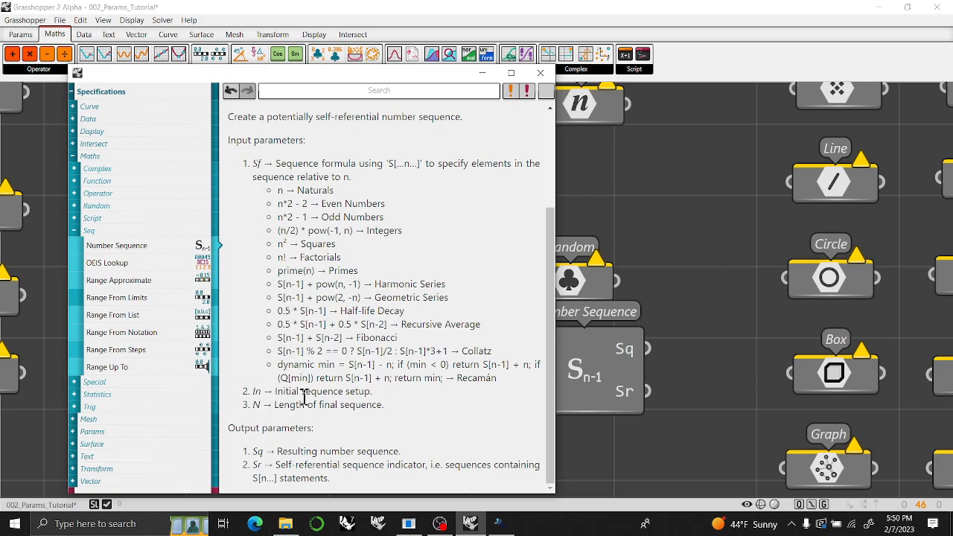
{"action": "scroll", "coordinate": [303, 371], "scroll_direction": "up", "scroll_amount": 3}
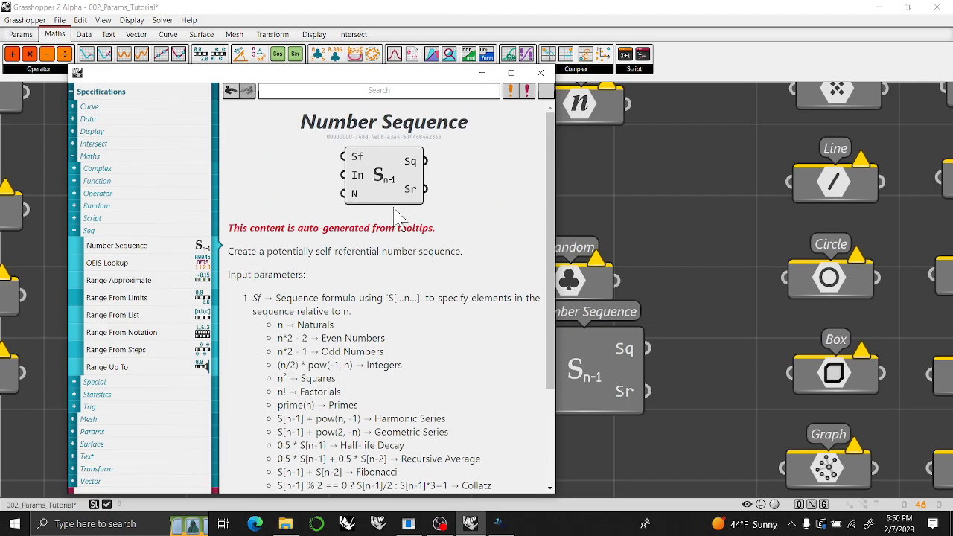
{"action": "left_click", "coordinate": [541, 74]}
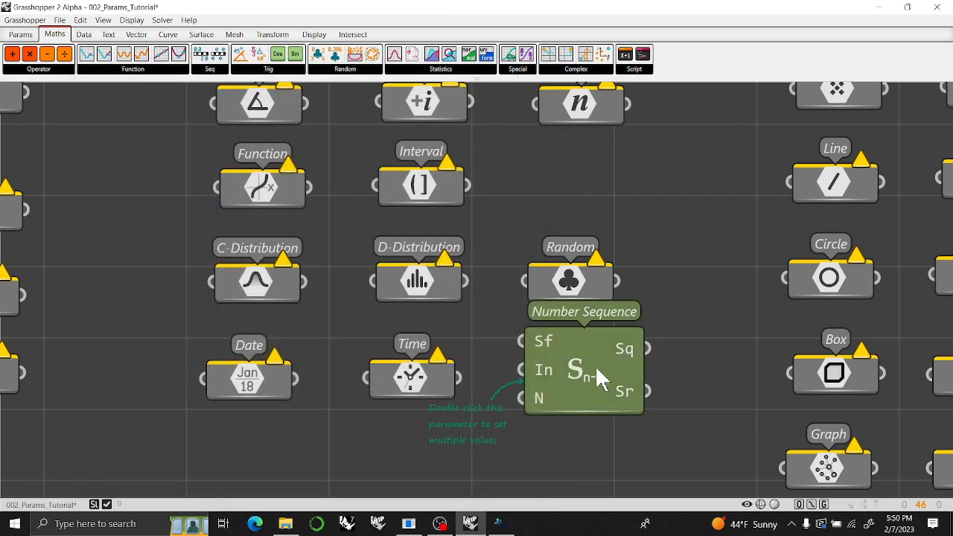
{"action": "key", "text": "Delete"}
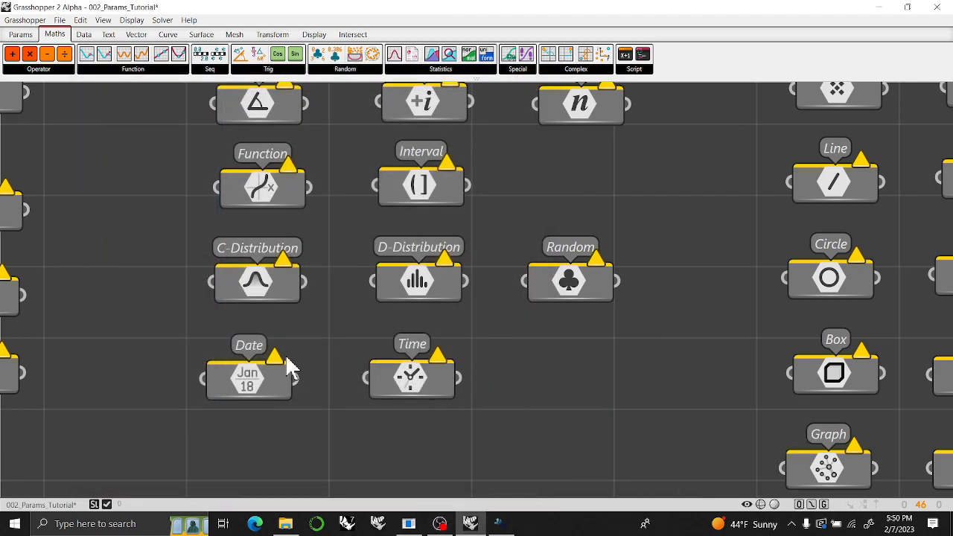
Nudge the Field and Plane parameters up so they line up with Point in the first row of the Geometric group.
{"action": "right_click_drag", "start_coordinate": [620, 339], "coordinate": [413, 398]}
{"action": "right_click_drag", "start_coordinate": [468, 208], "coordinate": [183, 336]}
{"action": "right_click_drag", "start_coordinate": [191, 277], "coordinate": [72, 323]}
{"action": "mouse_move", "coordinate": [491, 256]}
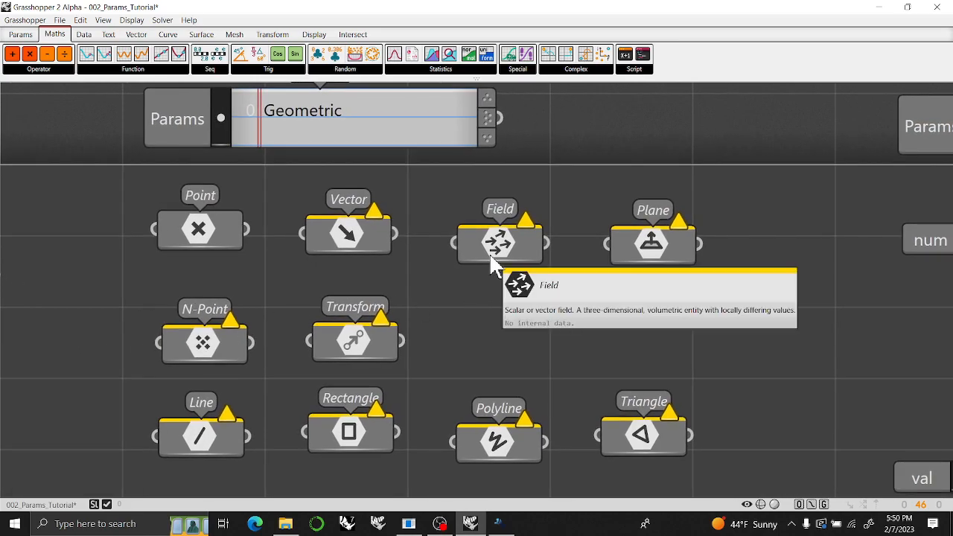
{"action": "left_click_drag", "start_coordinate": [497, 242], "coordinate": [497, 232]}
{"action": "left_click_drag", "start_coordinate": [681, 256], "coordinate": [686, 236]}
Check the description of the Graph parameter, and nudge the Vector parameter up into line with Point.
{"action": "right_click_drag", "start_coordinate": [514, 339], "coordinate": [532, 276]}
{"action": "scroll", "coordinate": [558, 231], "scroll_direction": "down", "scroll_amount": 3}
{"action": "scroll", "coordinate": [546, 251], "scroll_direction": "up", "scroll_amount": 2}
{"action": "scroll", "coordinate": [375, 413], "scroll_direction": "up", "scroll_amount": 4}
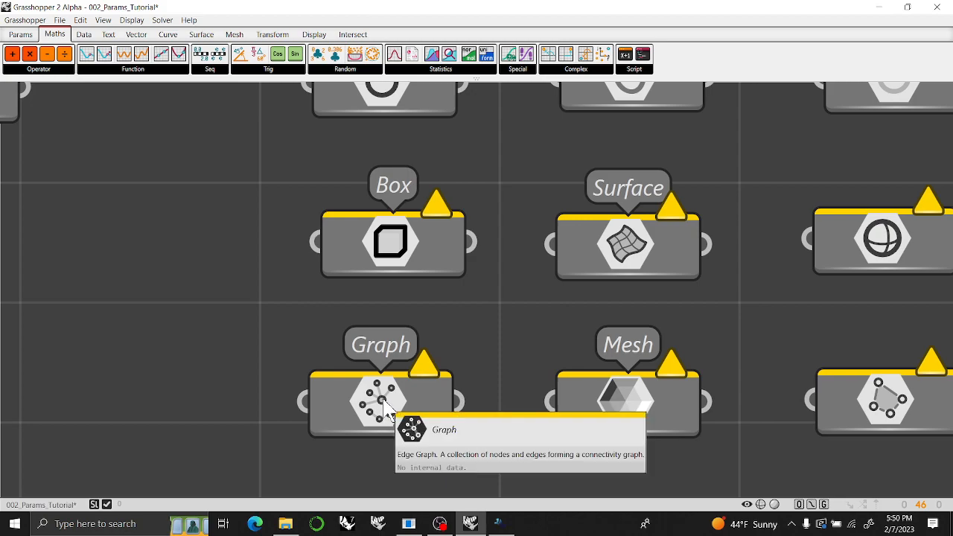
{"action": "scroll", "coordinate": [385, 412], "scroll_direction": "down", "scroll_amount": 5}
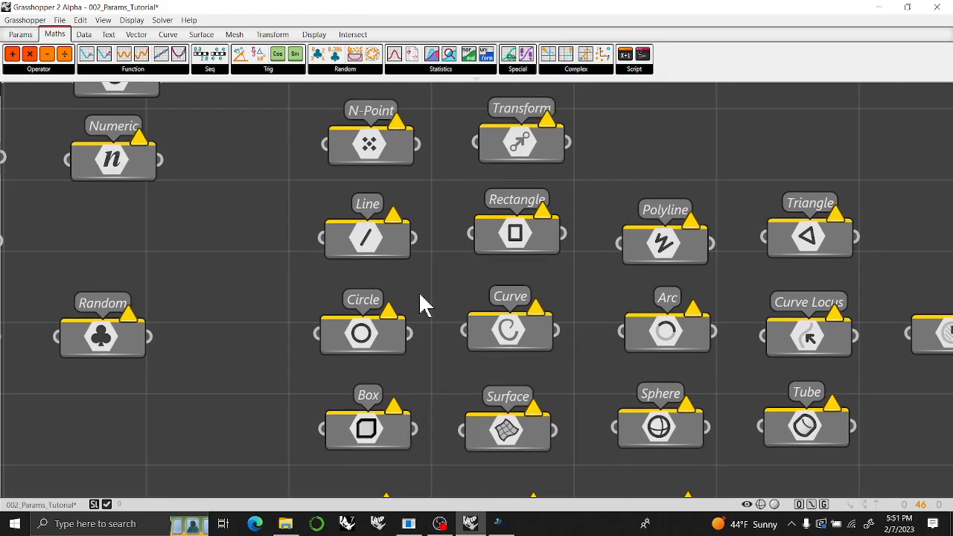
{"action": "right_click_drag", "start_coordinate": [420, 305], "coordinate": [339, 451]}
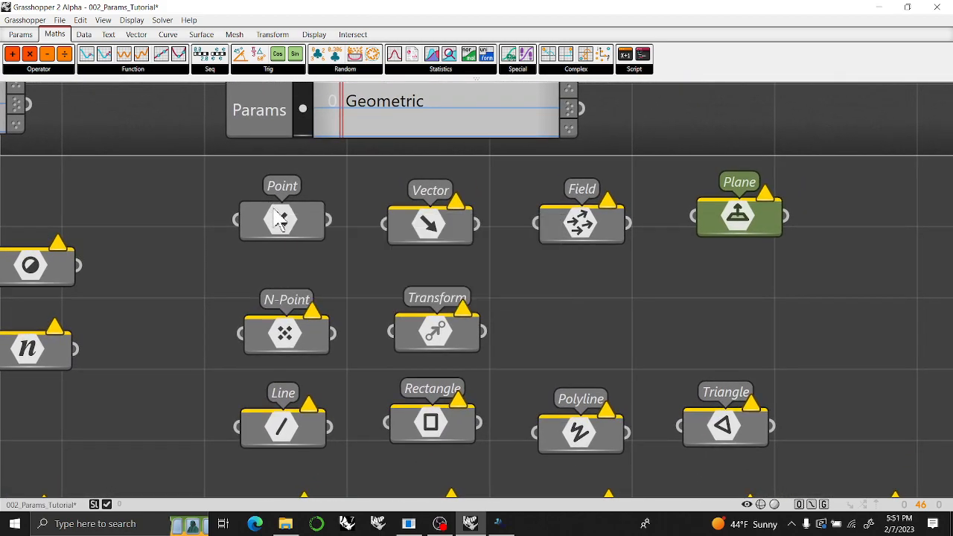
{"action": "left_click_drag", "start_coordinate": [429, 237], "coordinate": [430, 228]}
Bring up the Display components, and read the descriptions of the Vector, Field and Transform parameters.
{"action": "left_click", "coordinate": [314, 35]}
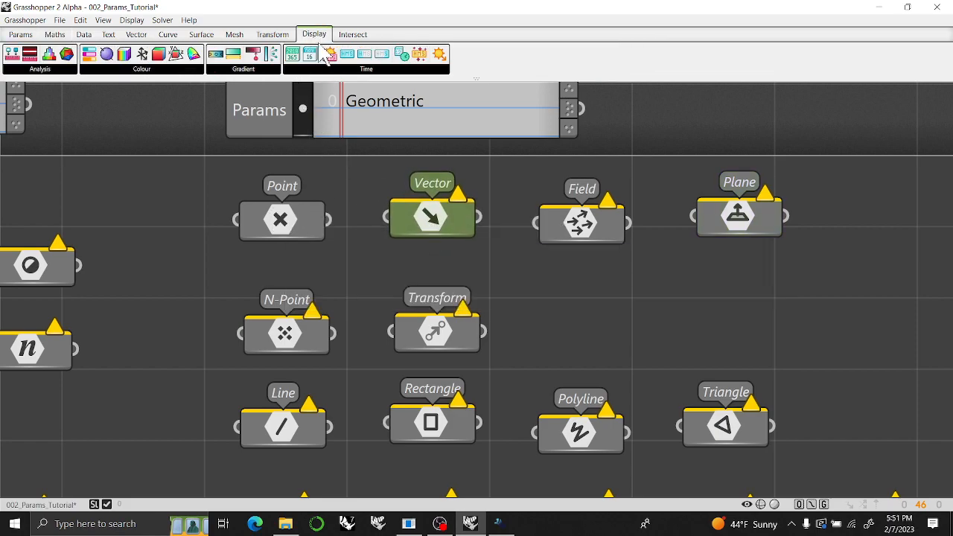
{"action": "left_click", "coordinate": [348, 173]}
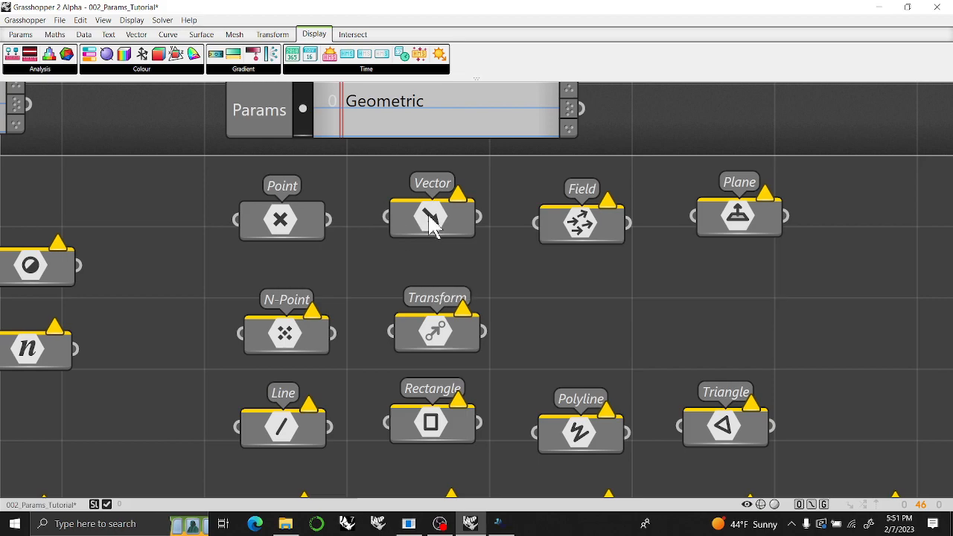
{"action": "mouse_move", "coordinate": [432, 227]}
{"action": "mouse_move", "coordinate": [585, 232]}
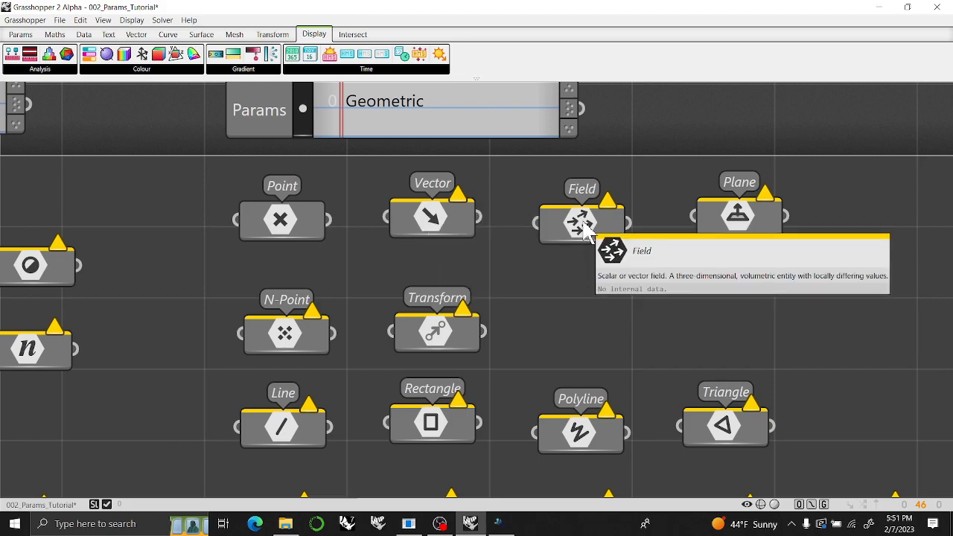
{"action": "mouse_move", "coordinate": [453, 344]}
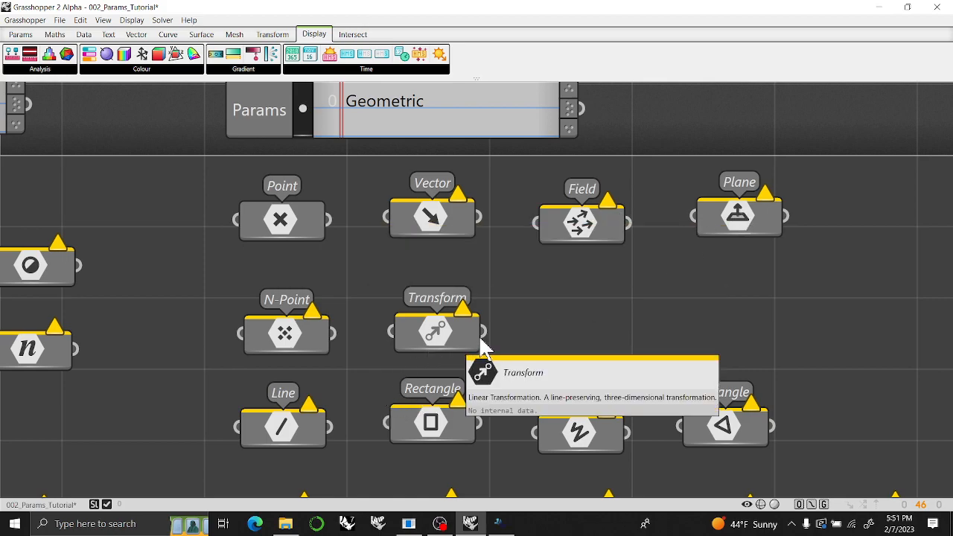
{"action": "right_click_drag", "start_coordinate": [559, 325], "coordinate": [544, 304]}
Select the row of Point, Vector, Field and Plane parameters, and nudge the Transform parameter slightly left beneath Vector.
{"action": "left_click_drag", "start_coordinate": [724, 245], "coordinate": [246, 178]}
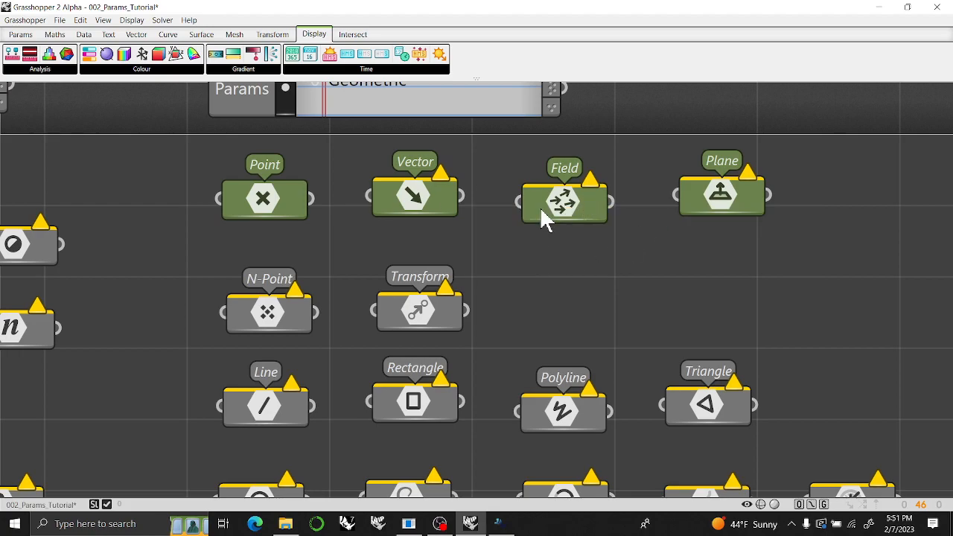
{"action": "right_click_drag", "start_coordinate": [343, 268], "coordinate": [341, 178]}
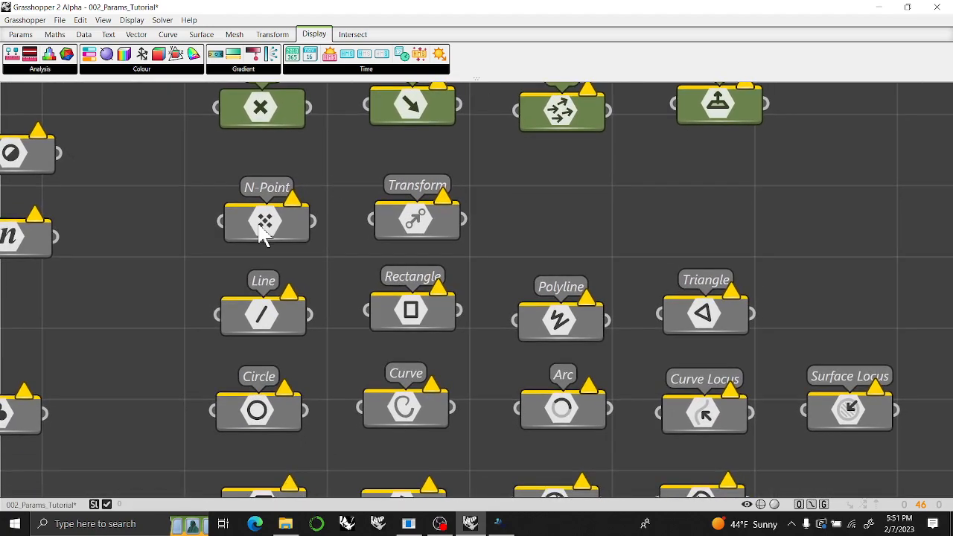
{"action": "mouse_move", "coordinate": [261, 223]}
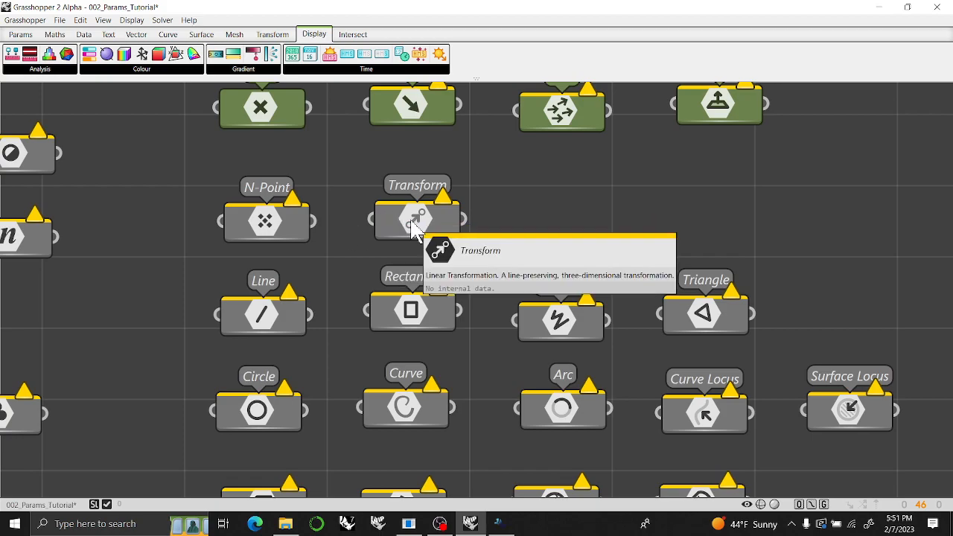
{"action": "left_click_drag", "start_coordinate": [414, 227], "coordinate": [407, 225]}
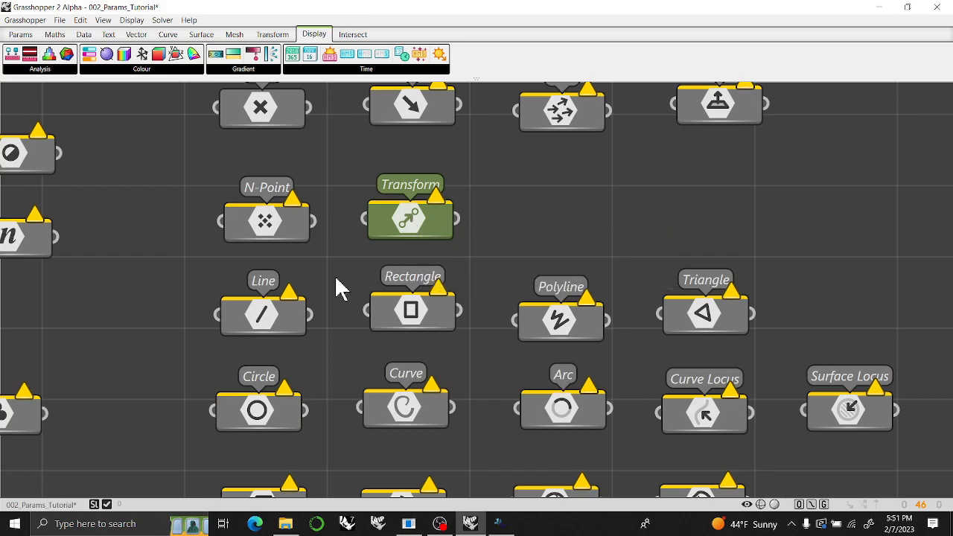
Examine the line and curve parameters of the Geometric group, looking closely at Curve Locus and Surface Locus.
{"action": "right_click_drag", "start_coordinate": [331, 270], "coordinate": [324, 183]}
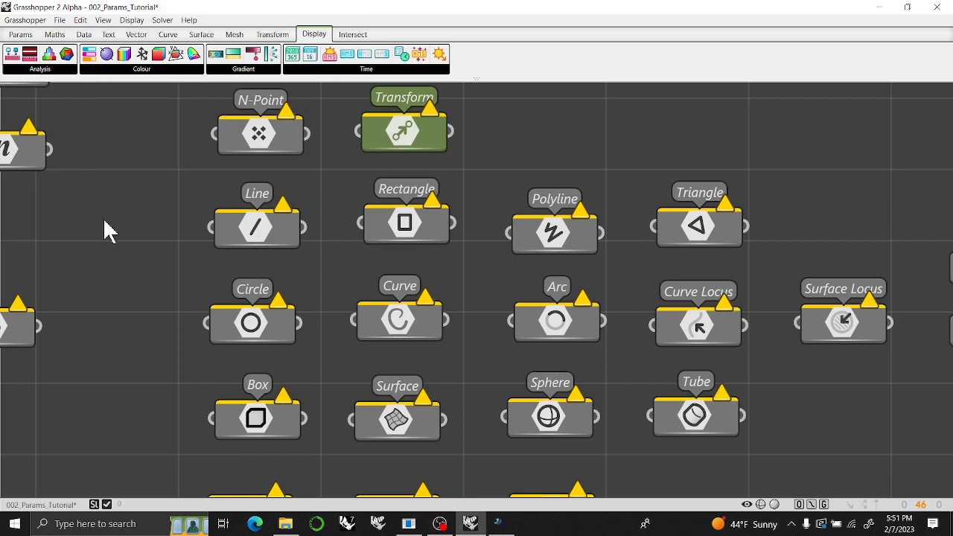
{"action": "scroll", "coordinate": [198, 234], "scroll_direction": "down", "scroll_amount": 3}
{"action": "scroll", "coordinate": [201, 235], "scroll_direction": "down", "scroll_amount": 2}
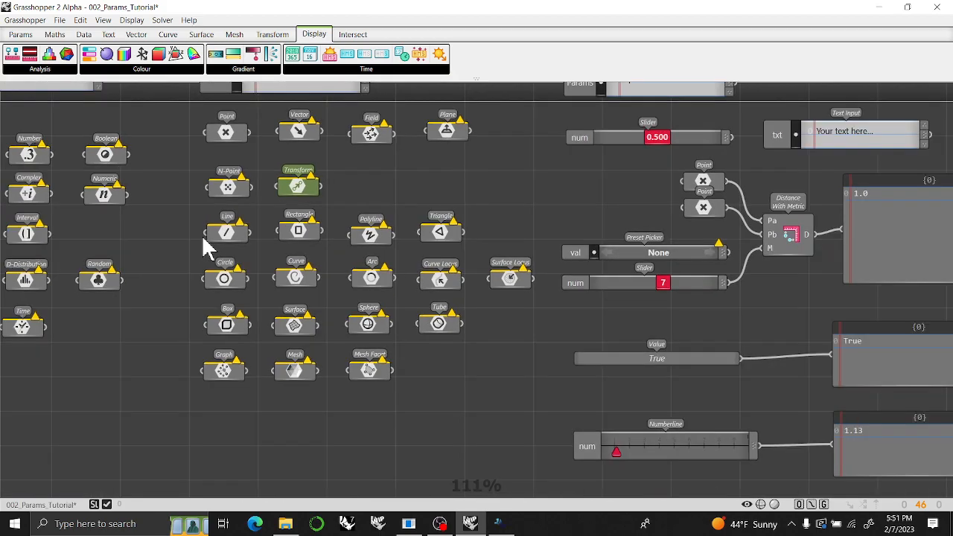
{"action": "scroll", "coordinate": [204, 238], "scroll_direction": "up", "scroll_amount": 5}
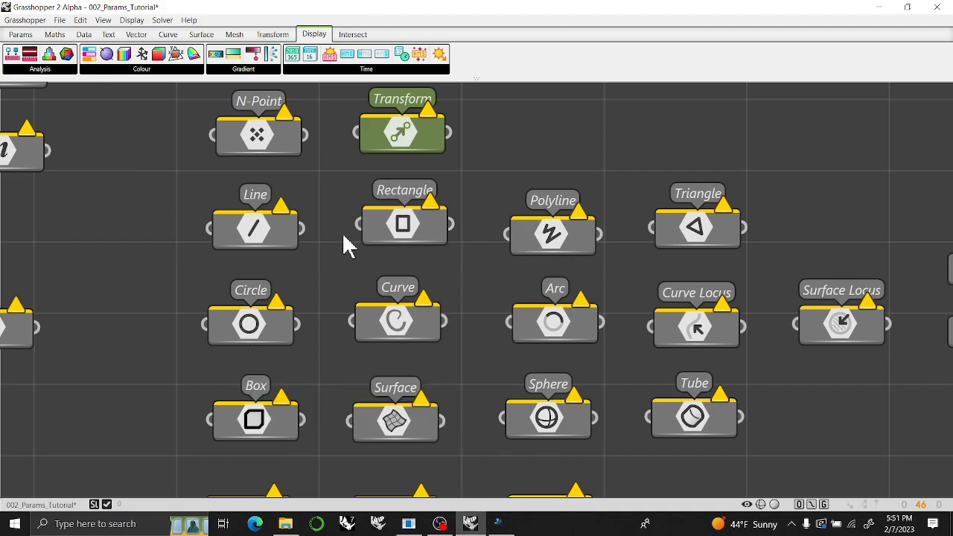
{"action": "right_click_drag", "start_coordinate": [477, 347], "coordinate": [451, 248]}
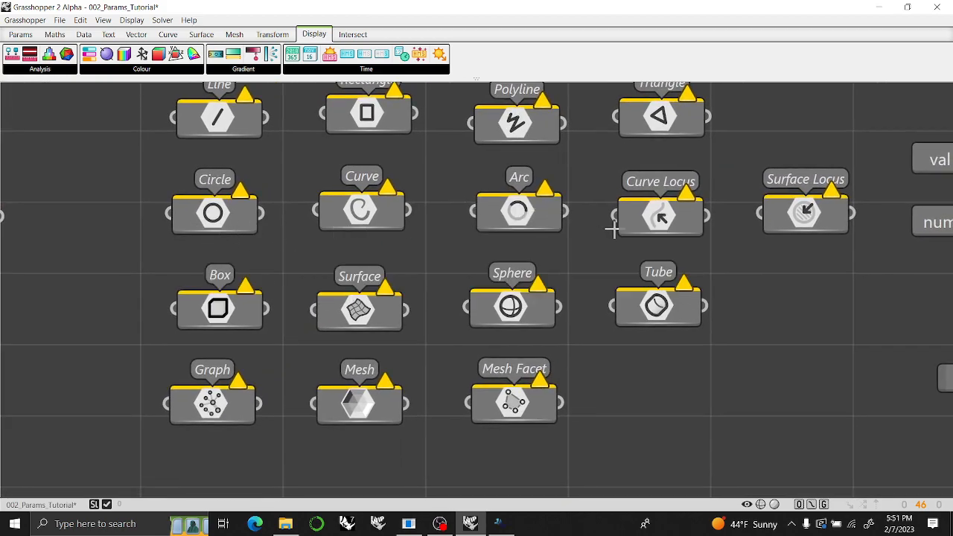
{"action": "right_click_drag", "start_coordinate": [752, 262], "coordinate": [452, 282]}
{"action": "scroll", "coordinate": [454, 276], "scroll_direction": "up", "scroll_amount": 2}
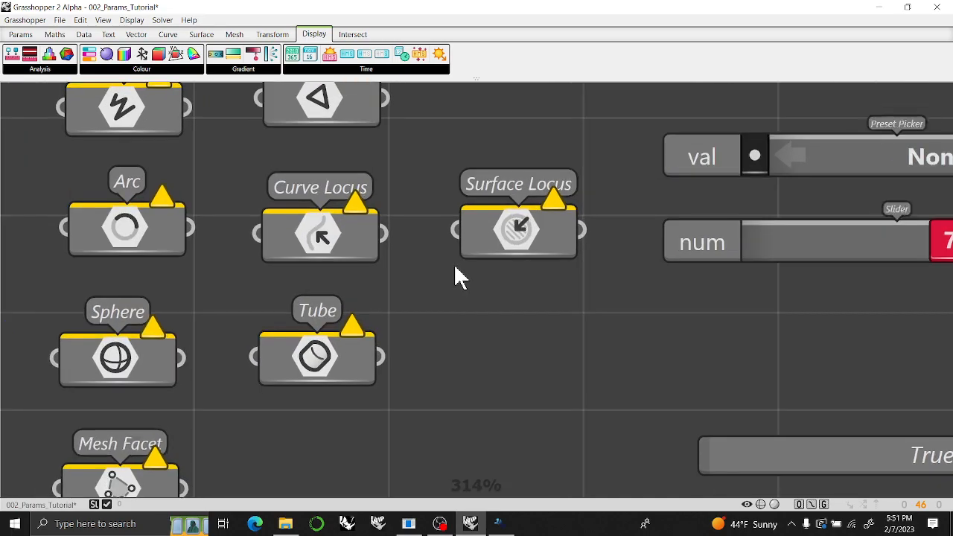
{"action": "scroll", "coordinate": [484, 308], "scroll_direction": "up", "scroll_amount": 3}
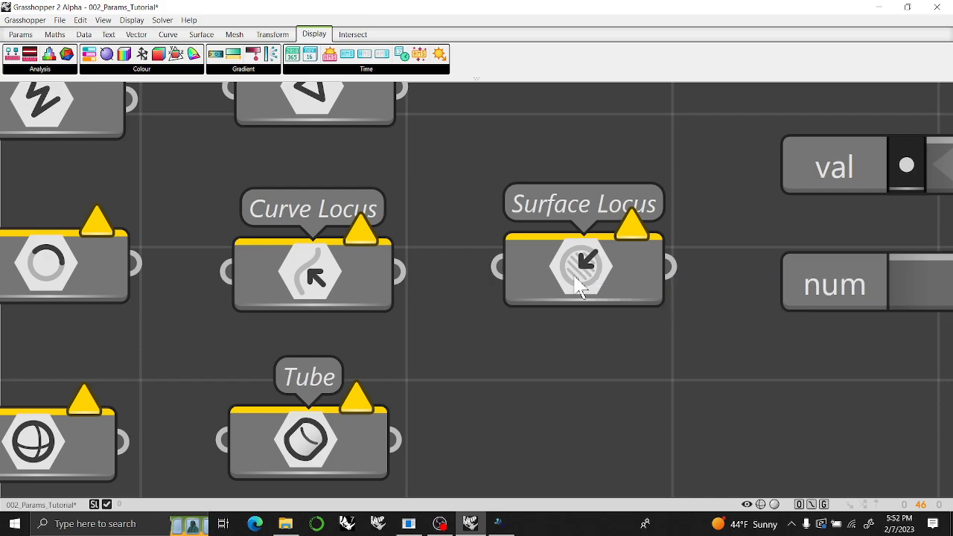
Review the surface, solid and mesh parameters, and read the descriptions of Tube and Graph.
{"action": "right_click_drag", "start_coordinate": [498, 374], "coordinate": [626, 339]}
{"action": "scroll", "coordinate": [623, 322], "scroll_direction": "down", "scroll_amount": 1}
{"action": "right_click_drag", "start_coordinate": [509, 341], "coordinate": [680, 260]}
{"action": "scroll", "coordinate": [681, 260], "scroll_direction": "down", "scroll_amount": 1}
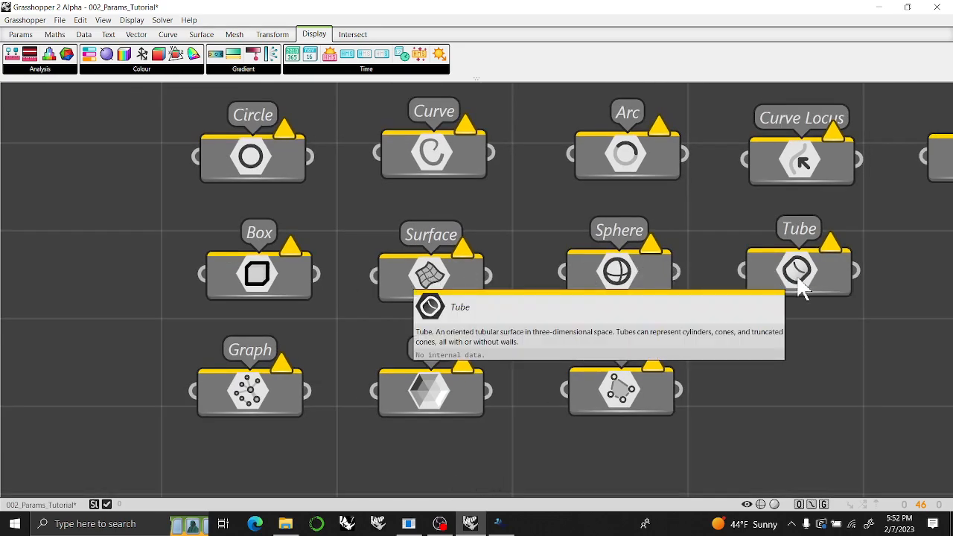
{"action": "right_click_drag", "start_coordinate": [241, 404], "coordinate": [232, 325]}
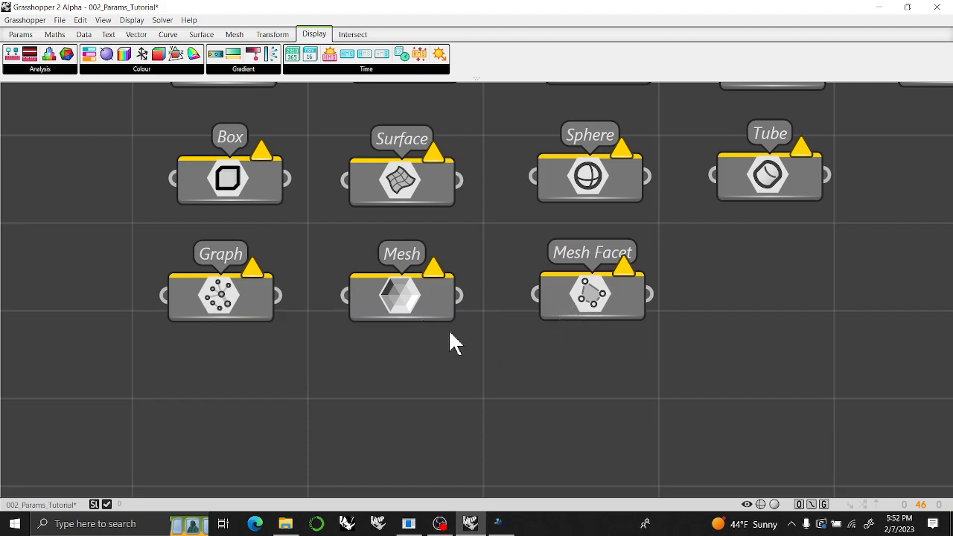
{"action": "right_click_drag", "start_coordinate": [272, 363], "coordinate": [318, 384]}
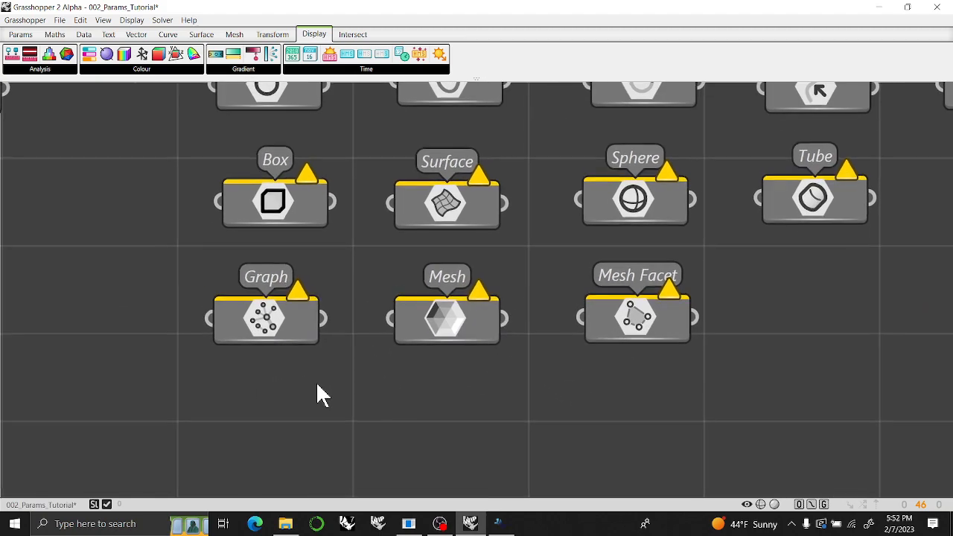
{"action": "scroll", "coordinate": [262, 329], "scroll_direction": "up", "scroll_amount": 5}
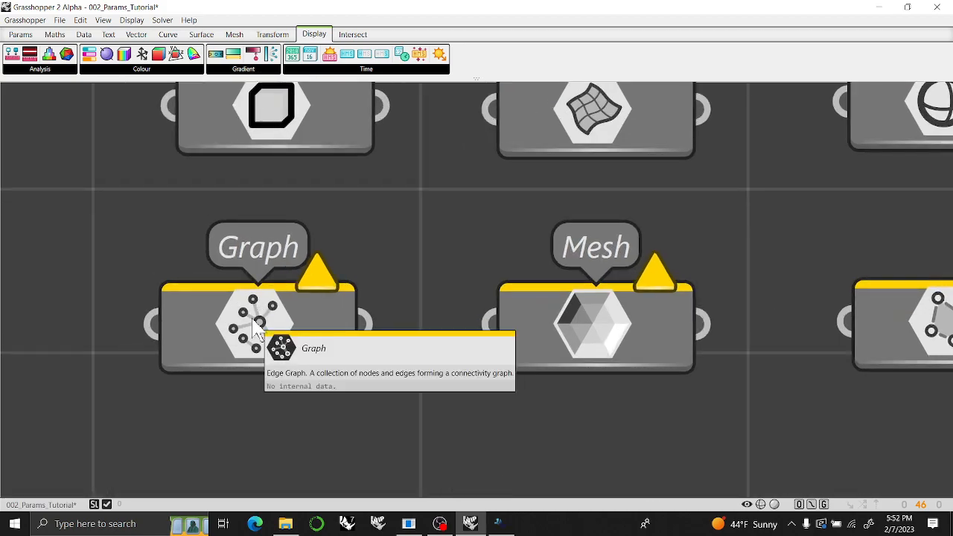
Bring up the Params components, and look through the complete sets of Input and Util components, including Constant Picker.
{"action": "scroll", "coordinate": [257, 327], "scroll_direction": "down", "scroll_amount": 6}
{"action": "right_click_drag", "start_coordinate": [397, 290], "coordinate": [191, 362]}
{"action": "right_click_drag", "start_coordinate": [134, 347], "coordinate": [402, 395]}
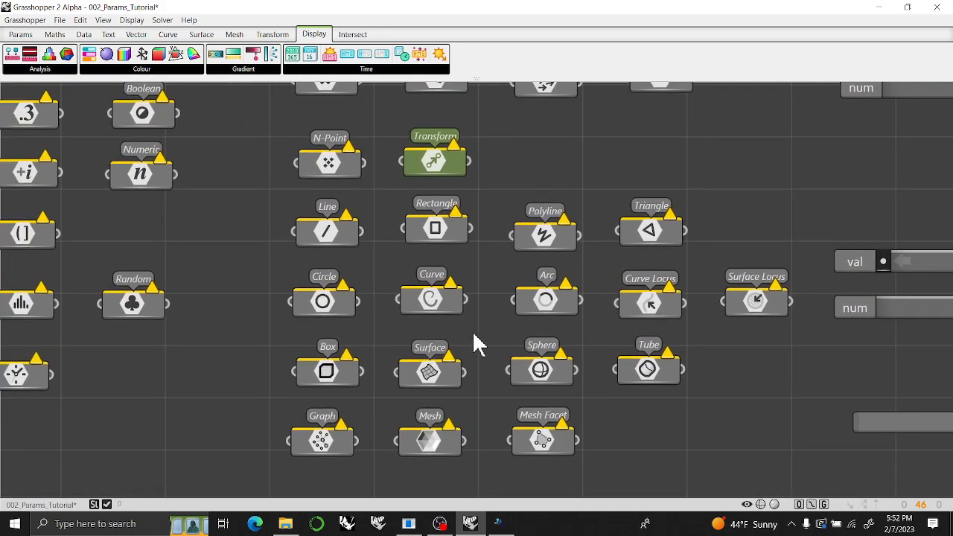
{"action": "scroll", "coordinate": [476, 309], "scroll_direction": "down", "scroll_amount": 5}
{"action": "right_click_drag", "start_coordinate": [543, 270], "coordinate": [135, 253]}
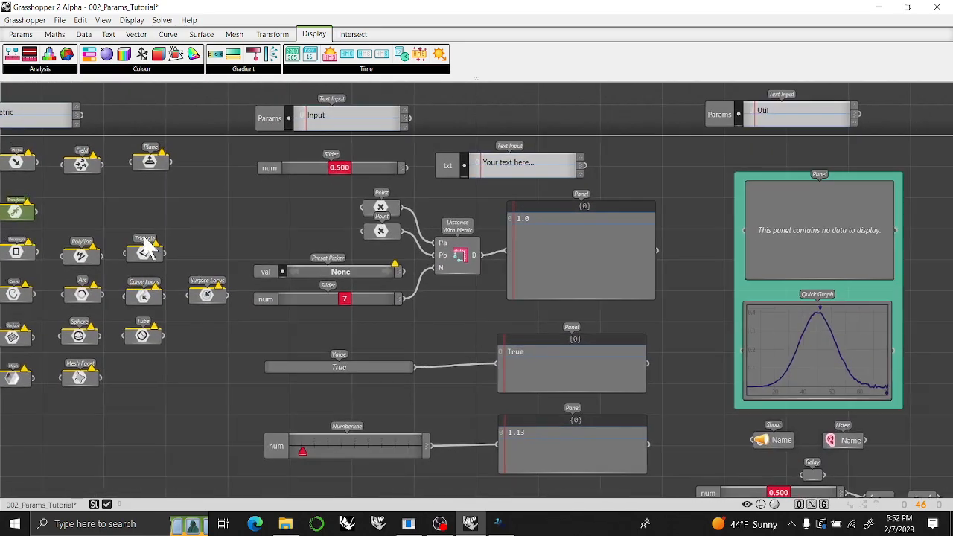
{"action": "left_click", "coordinate": [20, 34]}
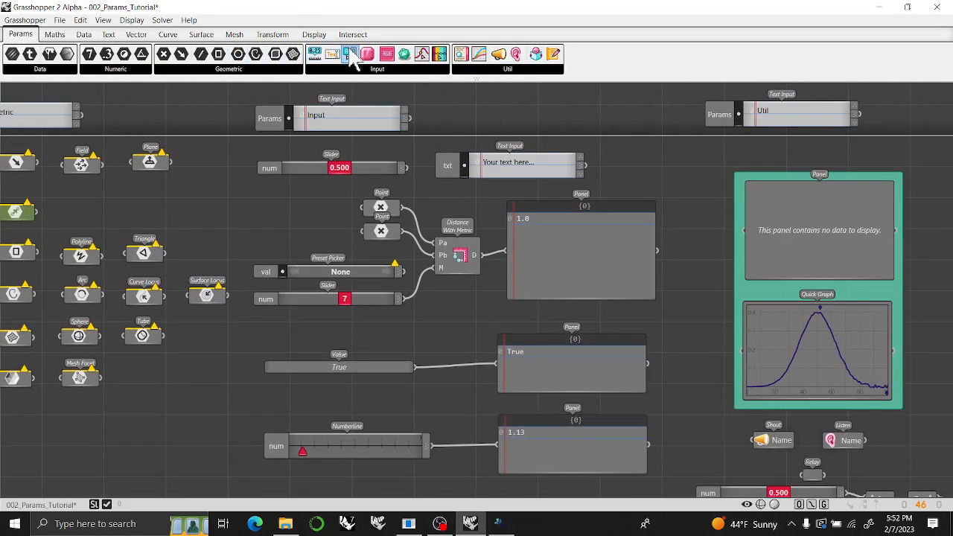
{"action": "left_click", "coordinate": [351, 70]}
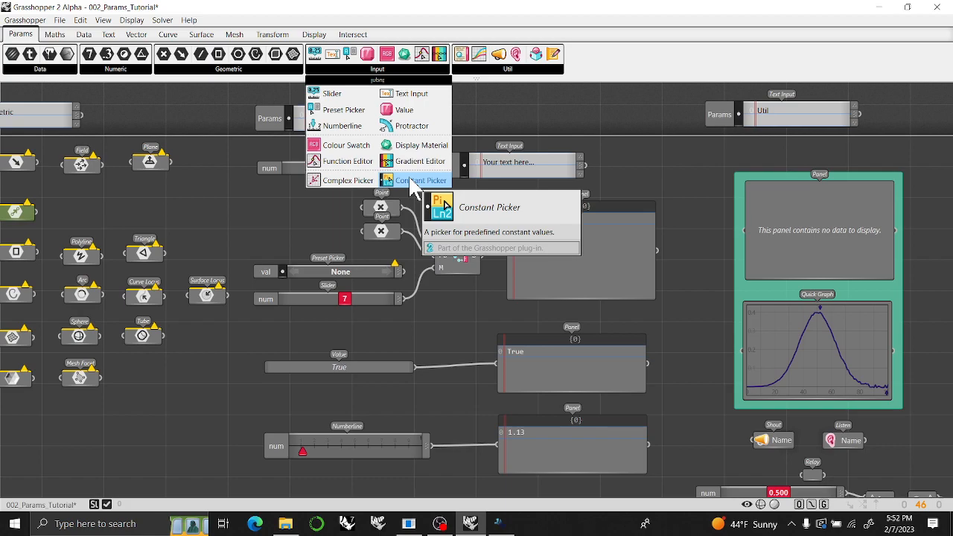
{"action": "mouse_move", "coordinate": [500, 84]}
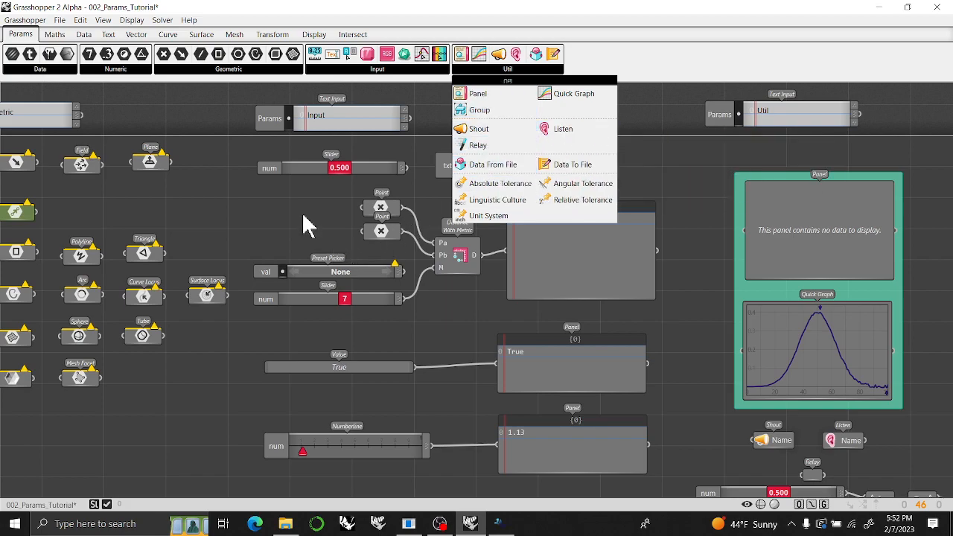
Review the Data, Numeric and Geometric parameter groups against the Input examples, examining the inputs of Distance With Metric.
{"action": "right_click_drag", "start_coordinate": [270, 208], "coordinate": [549, 234]}
{"action": "right_click_drag", "start_coordinate": [116, 270], "coordinate": [478, 281]}
{"action": "scroll", "coordinate": [515, 287], "scroll_direction": "up", "scroll_amount": 3}
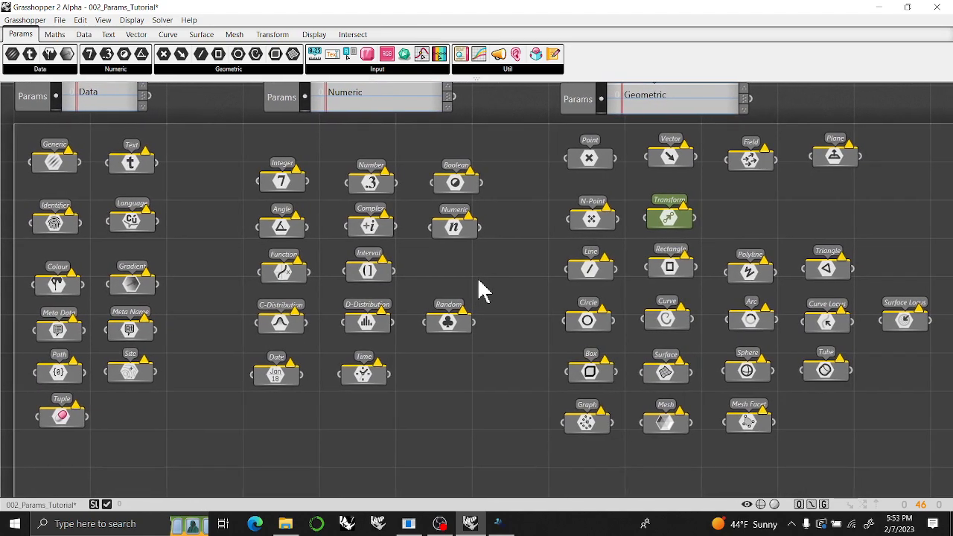
{"action": "right_click_drag", "start_coordinate": [909, 212], "coordinate": [290, 257]}
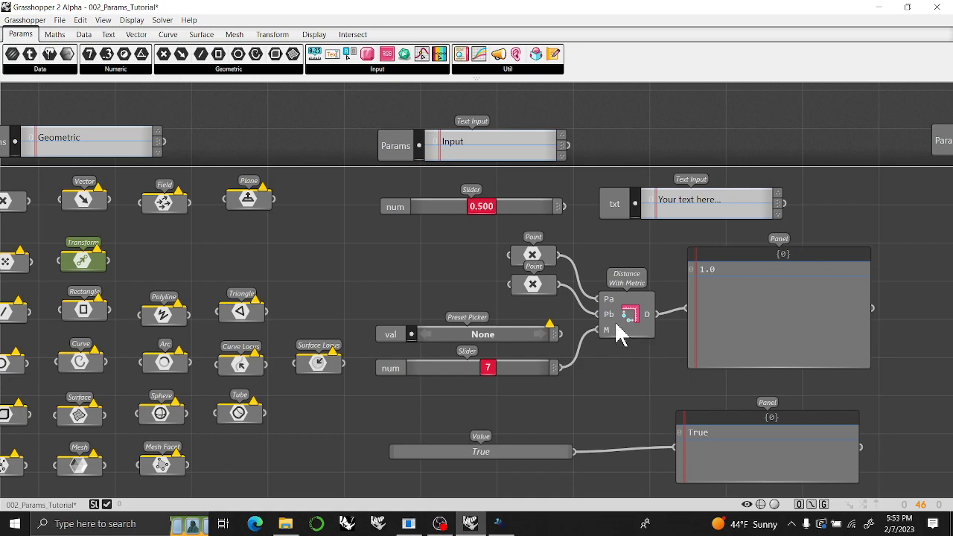
{"action": "mouse_move", "coordinate": [611, 305]}
{"action": "mouse_move", "coordinate": [608, 332]}
{"action": "right_click_drag", "start_coordinate": [517, 295], "coordinate": [615, 270]}
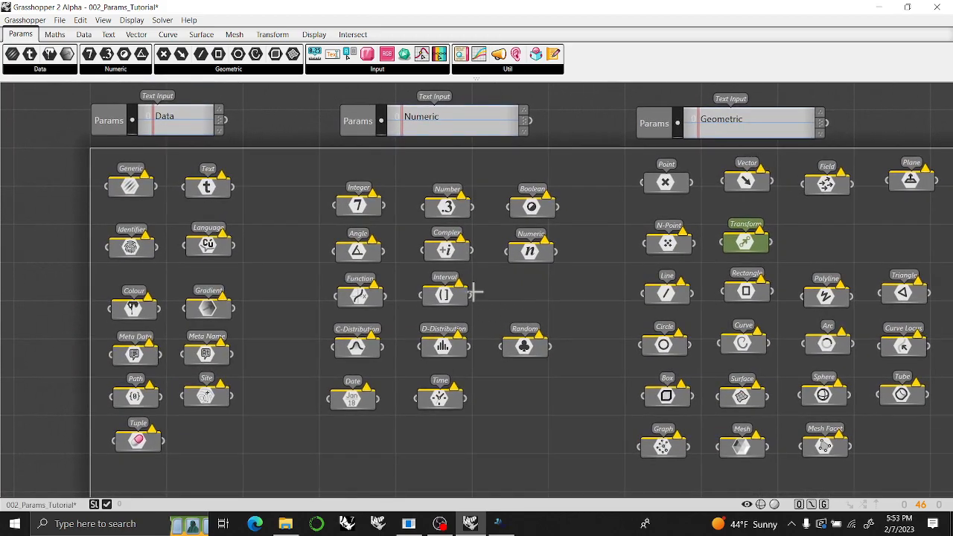
{"action": "scroll", "coordinate": [462, 287], "scroll_direction": "down", "scroll_amount": 1}
{"action": "right_click_drag", "start_coordinate": [457, 285], "coordinate": [390, 272]}
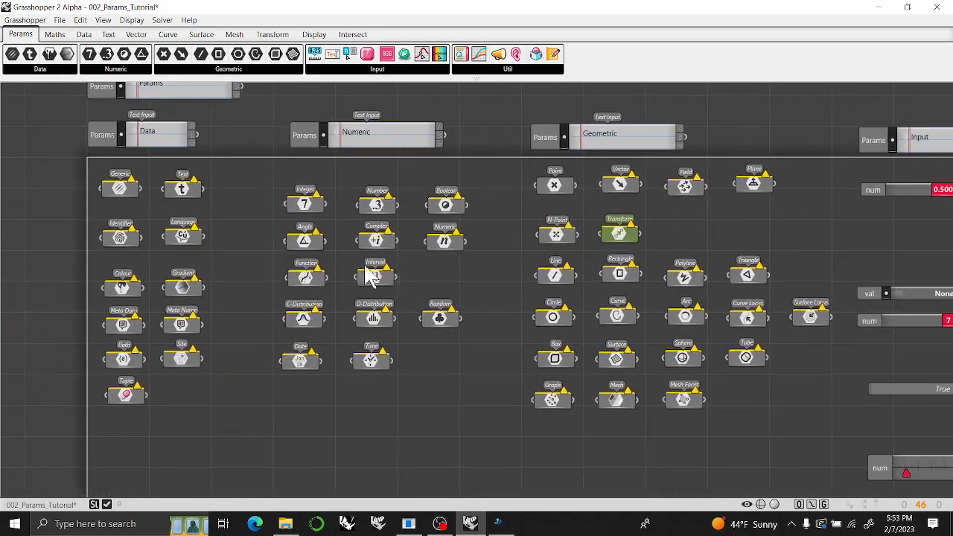